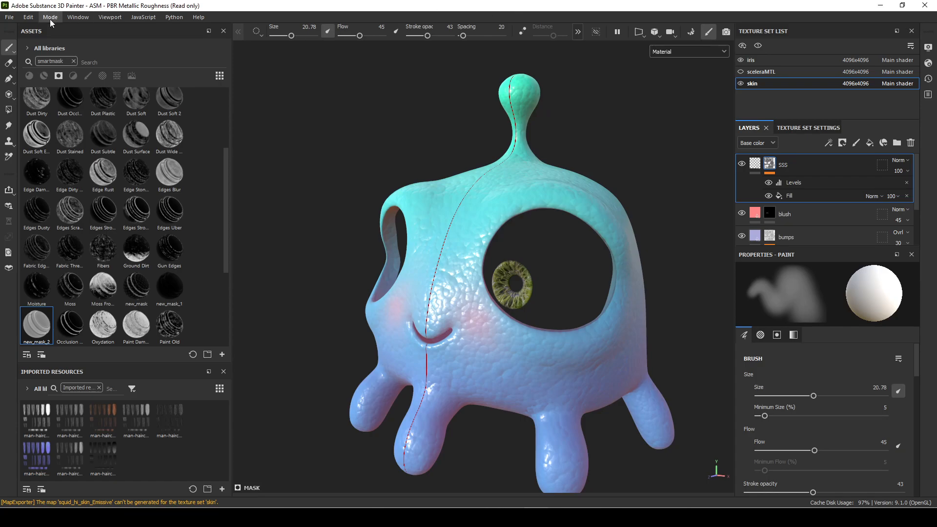
- Preview the creature in rendering mode and return to painting mode
{"action": "left_click", "coordinate": [8, 19]}
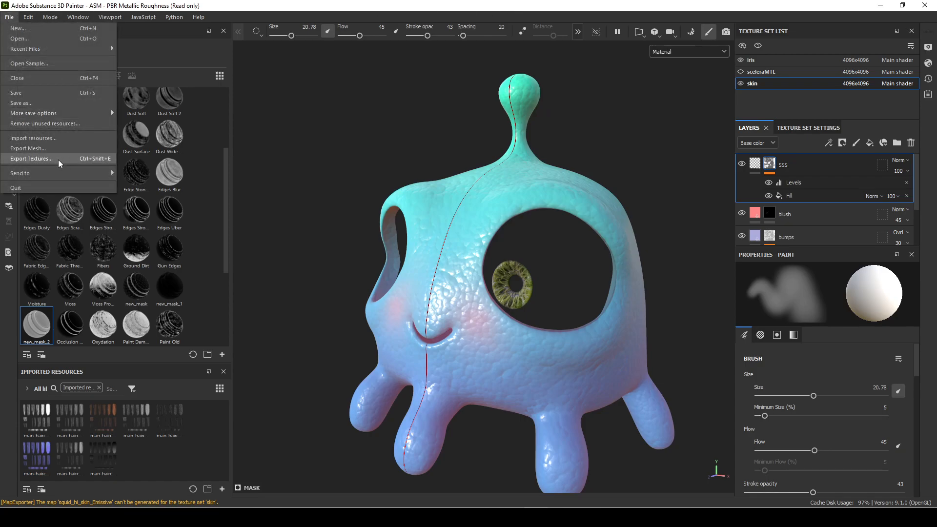
{"action": "left_click", "coordinate": [593, 281]}
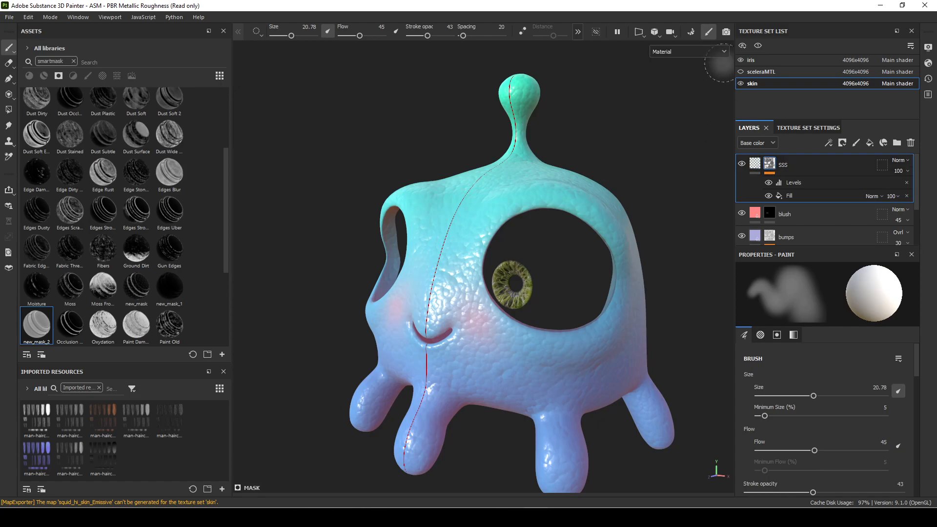
{"action": "left_click", "coordinate": [725, 32]}
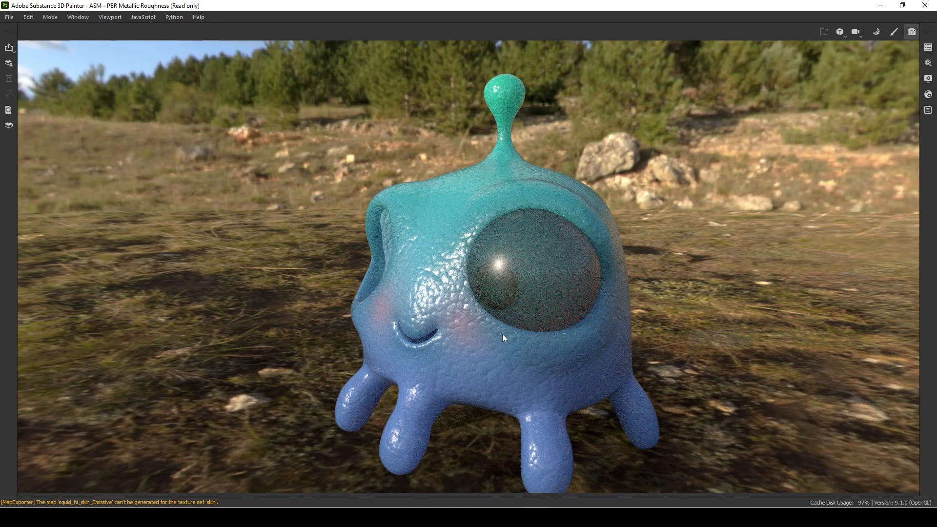
{"action": "left_click", "coordinate": [894, 32]}
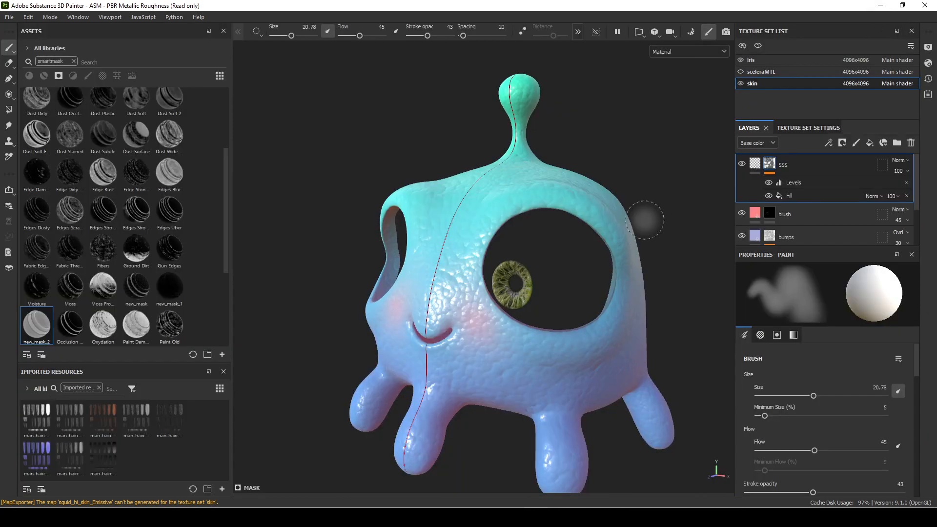
- Display only the SSS layer's mask in the viewport and examine its Levels and thickness-map Fill effects
{"action": "left_click", "coordinate": [813, 184]}
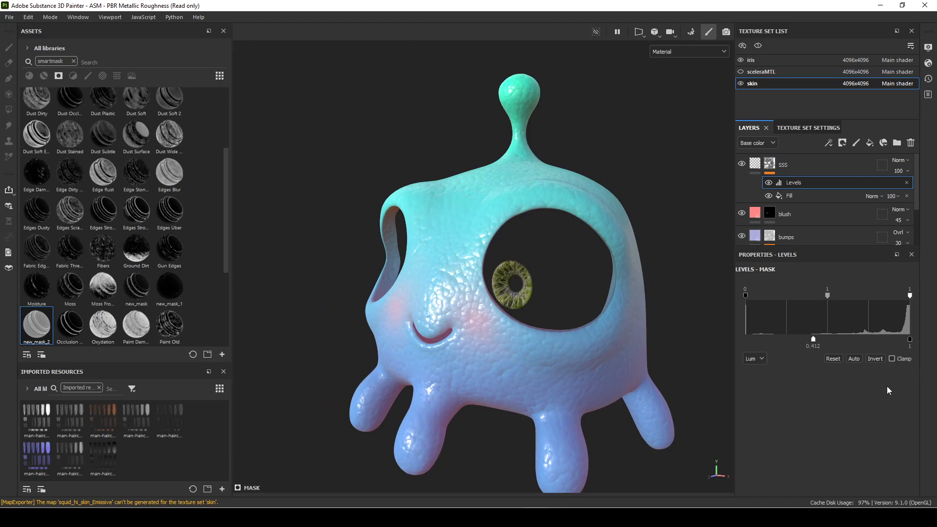
{"action": "left_click", "coordinate": [678, 51]}
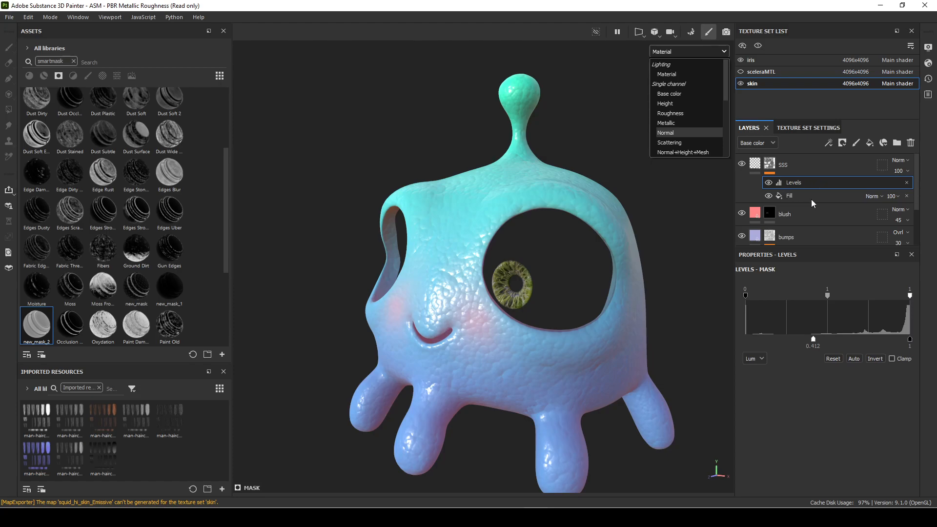
{"action": "scroll", "coordinate": [690, 118], "scroll_direction": "down", "scroll_amount": 1}
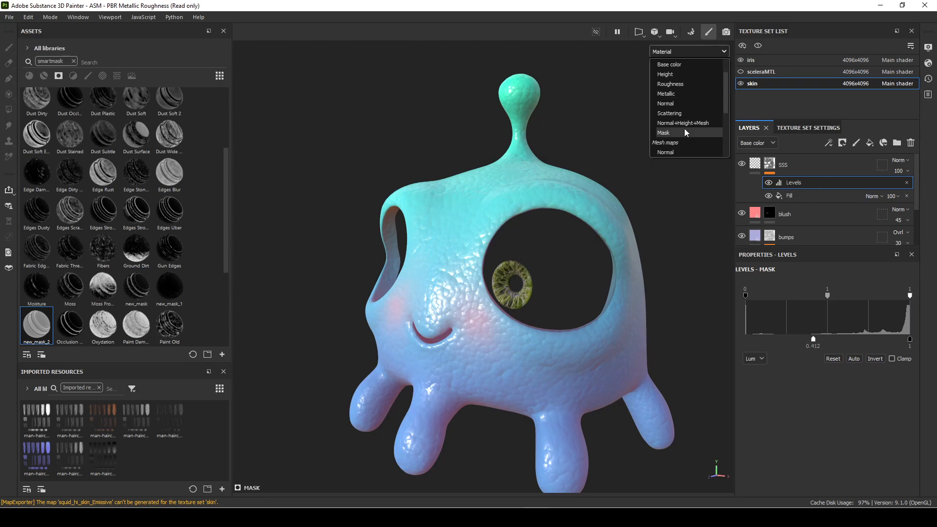
{"action": "left_click", "coordinate": [671, 136]}
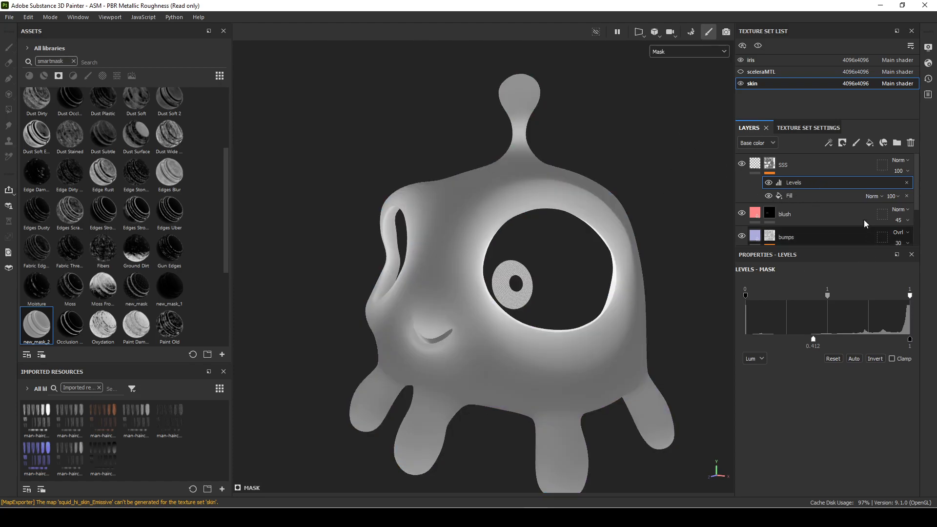
{"action": "left_click", "coordinate": [796, 195]}
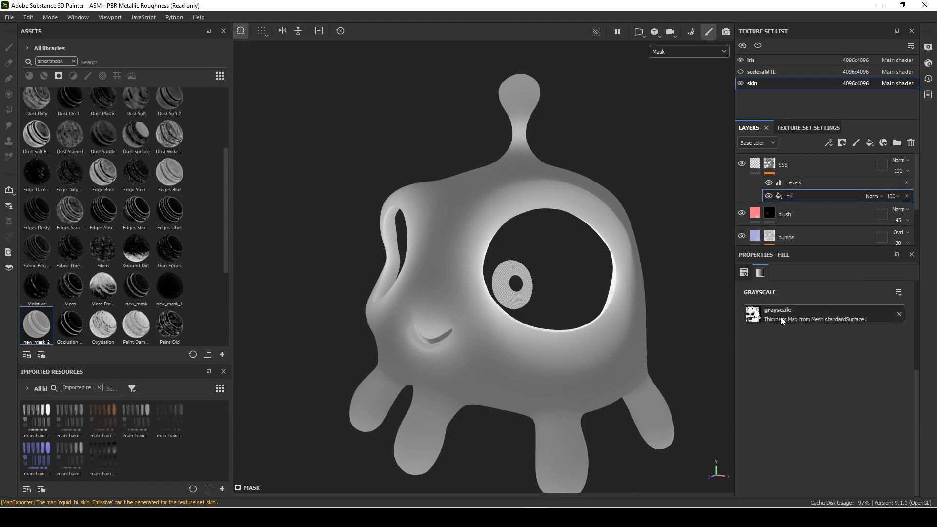
- Set the minimum output of the SSS mask's Levels to about 0.368 and restore the viewport to Material display
{"action": "left_click", "coordinate": [810, 185]}
{"action": "mouse_move", "coordinate": [813, 340]}
{"action": "left_mouse_down"}
{"action": "mouse_move", "coordinate": [718, 350]}
{"action": "mouse_move", "coordinate": [804, 350]}
{"action": "left_mouse_up"}
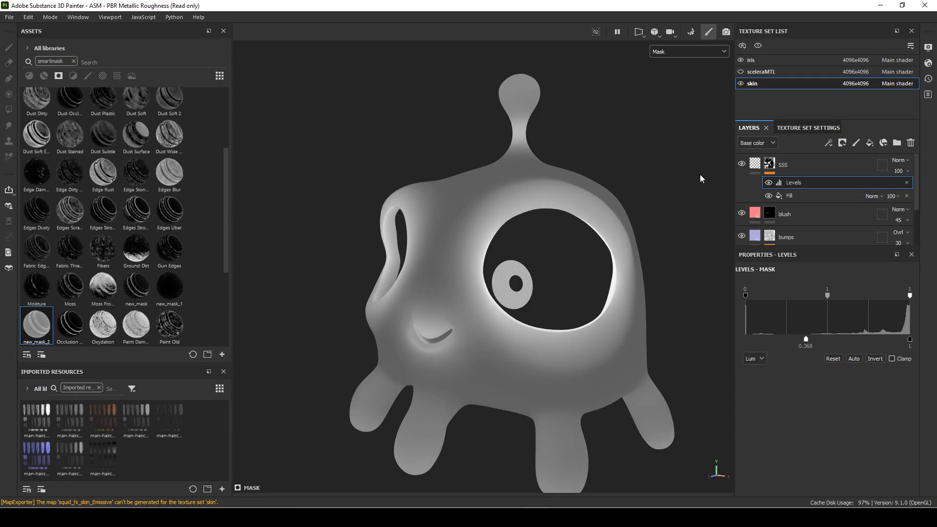
{"action": "left_click", "coordinate": [787, 166]}
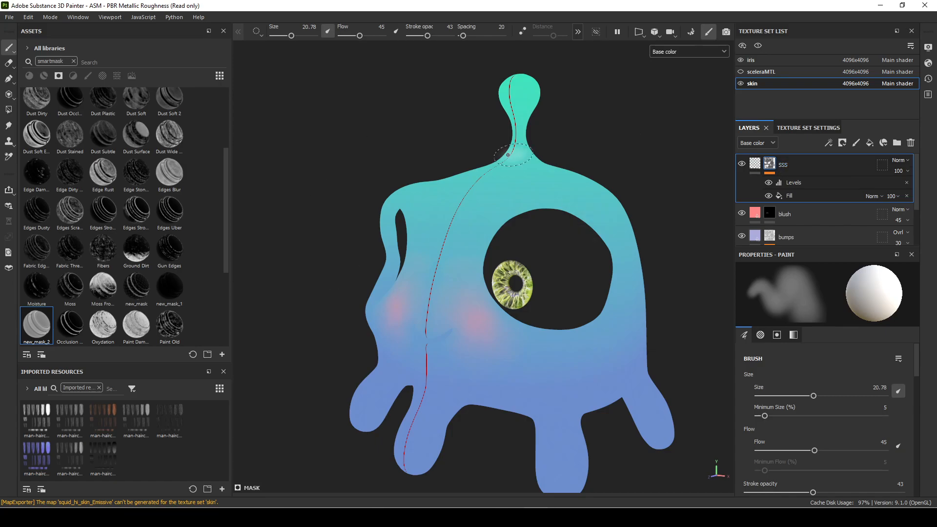
{"action": "left_click", "coordinate": [699, 52]}
{"action": "left_click", "coordinate": [677, 74]}
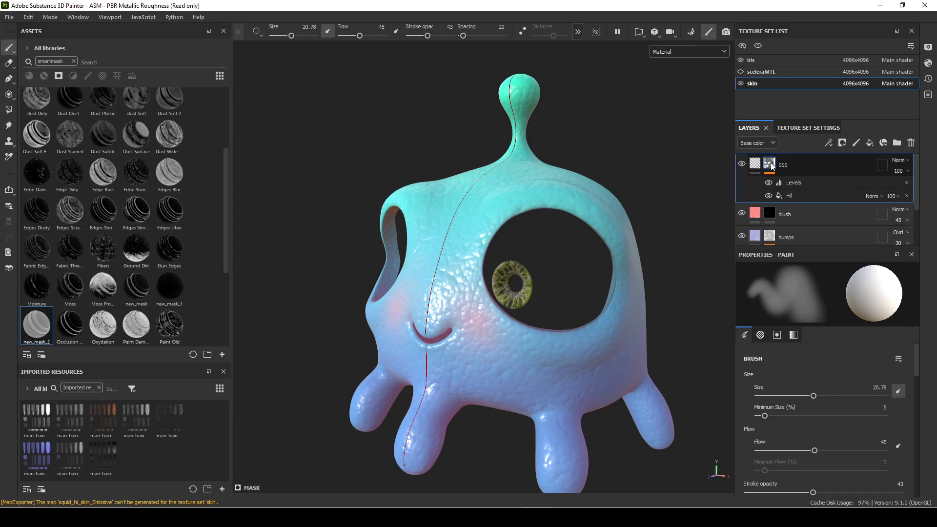
- Export the SSS layer's mask as a PNG named squid_hi_skin_sssMask into the project's sourceimages folder
{"action": "right_click", "coordinate": [771, 167]}
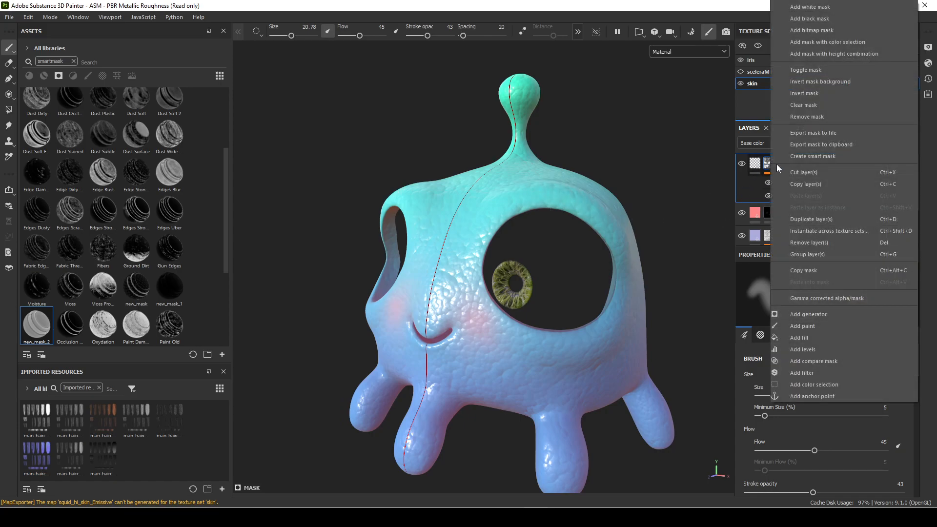
{"action": "left_click", "coordinate": [825, 134]}
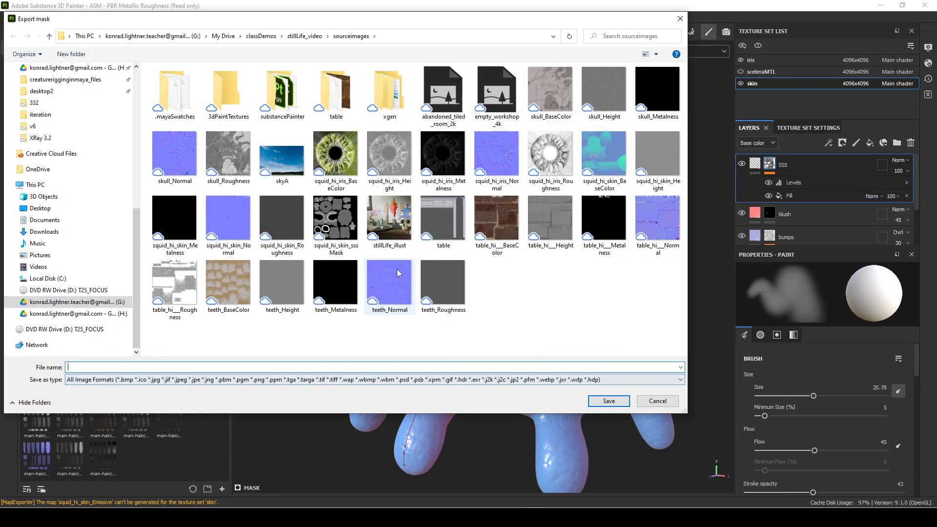
{"action": "left_click", "coordinate": [335, 235]}
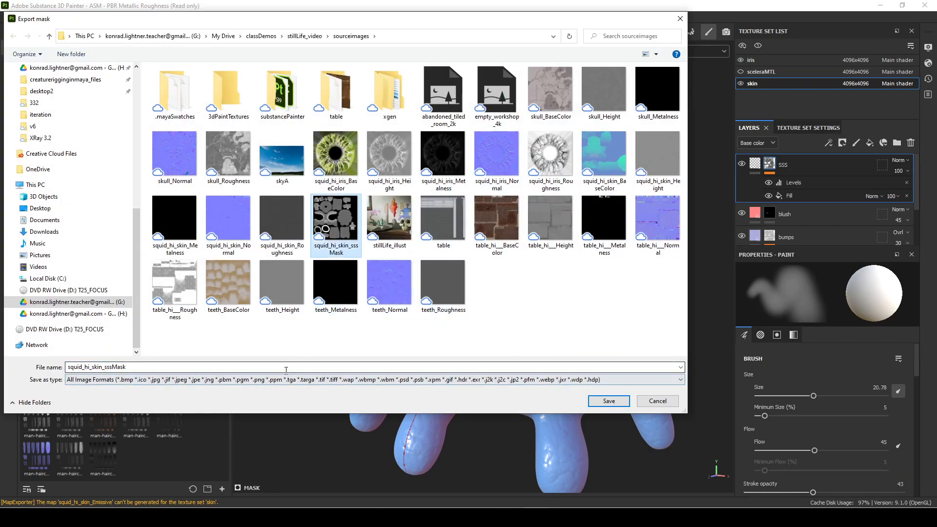
{"action": "left_click", "coordinate": [231, 384]}
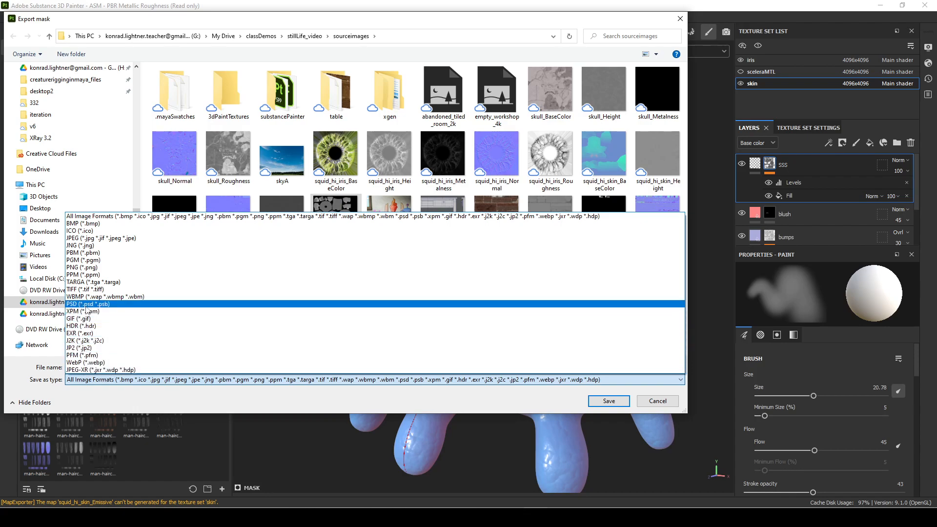
{"action": "left_click", "coordinate": [83, 267]}
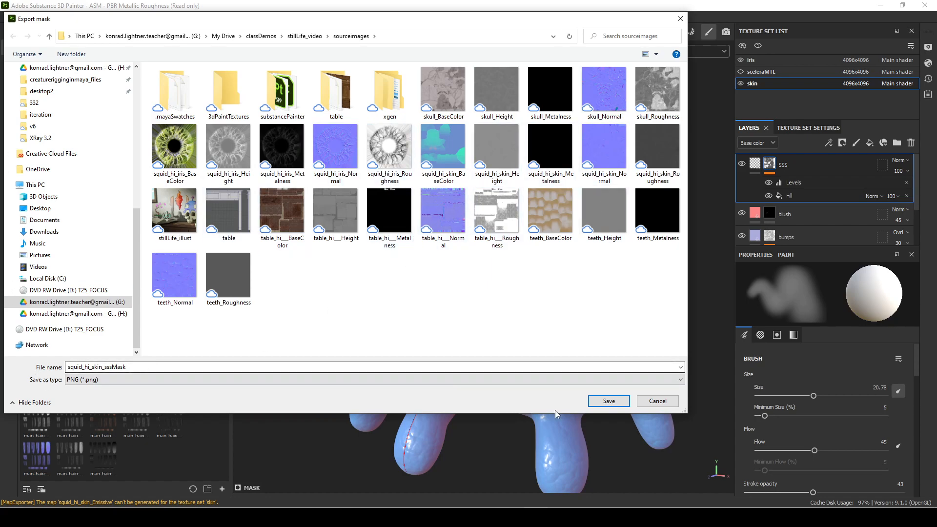
{"action": "left_click", "coordinate": [609, 401]}
{"action": "left_click", "coordinate": [491, 259]}
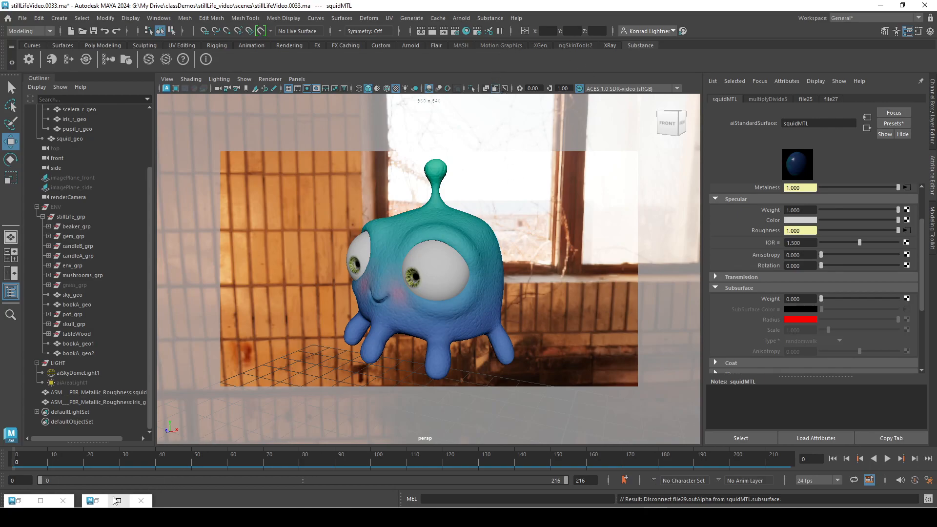
- In Maya's Arnold RenderView, compare the squid renders Snapshot_07 and Snapshot_08, and return to the scene
{"action": "left_click", "coordinate": [128, 503]}
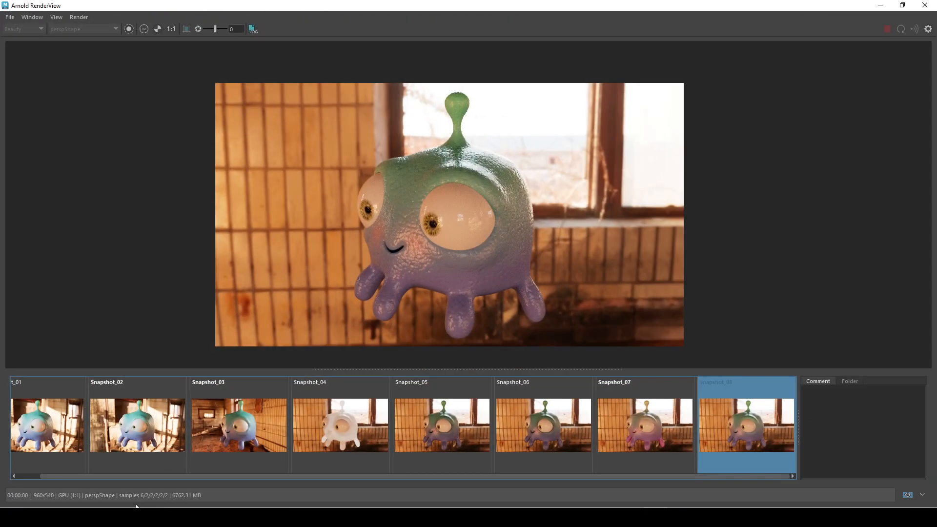
{"action": "left_click", "coordinate": [665, 433]}
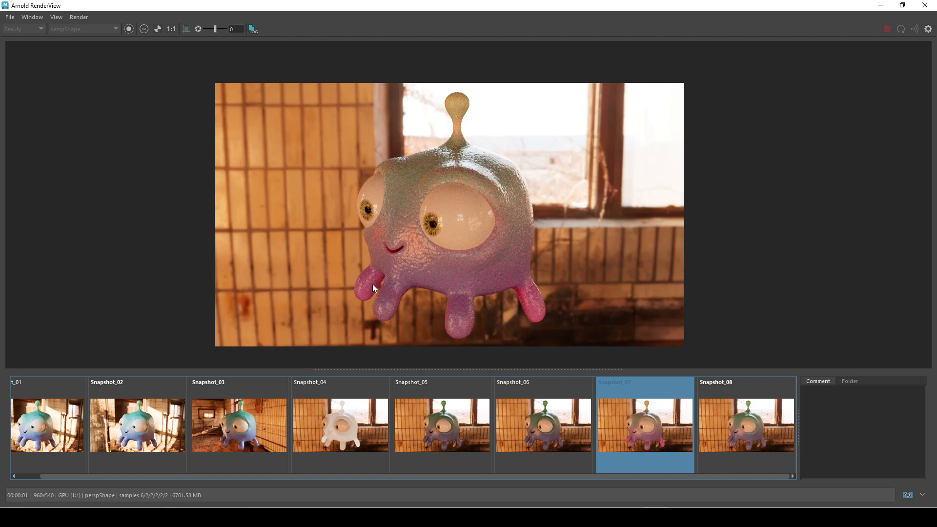
{"action": "left_click", "coordinate": [778, 426]}
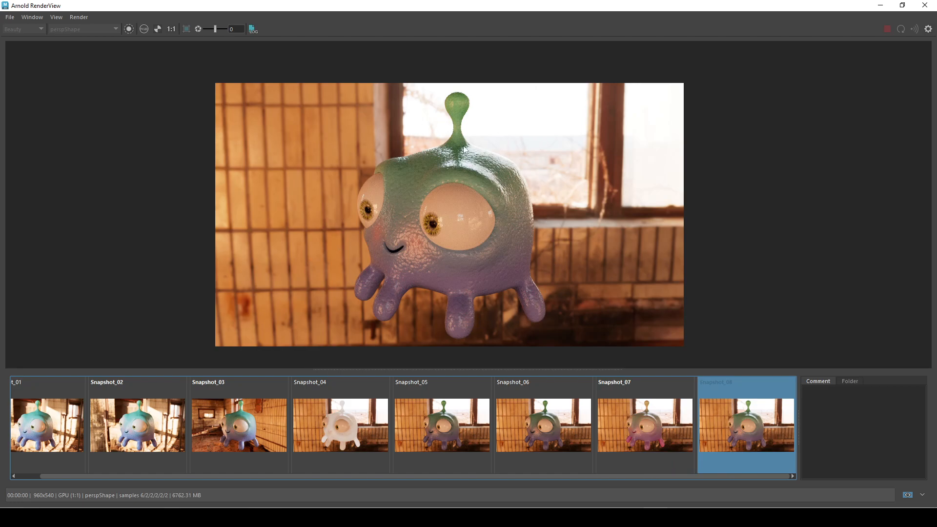
{"action": "left_click", "coordinate": [684, 440]}
{"action": "left_click", "coordinate": [717, 437]}
{"action": "left_click", "coordinate": [619, 433]}
{"action": "left_click", "coordinate": [717, 436]}
{"action": "left_click", "coordinate": [650, 438]}
{"action": "left_click", "coordinate": [722, 441]}
{"action": "left_click", "coordinate": [659, 440]}
{"action": "left_click", "coordinate": [725, 440]}
{"action": "left_click", "coordinate": [658, 438]}
{"action": "left_click", "coordinate": [701, 436]}
{"action": "left_click", "coordinate": [673, 441]}
{"action": "left_click", "coordinate": [709, 439]}
{"action": "left_click", "coordinate": [643, 428]}
{"action": "left_click", "coordinate": [712, 432]}
{"action": "left_click", "coordinate": [642, 435]}
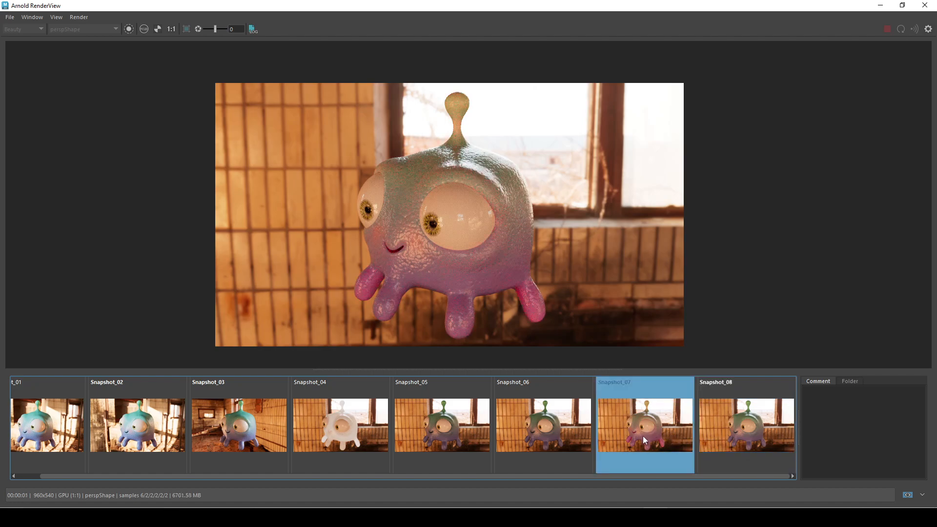
{"action": "left_click", "coordinate": [880, 5]}
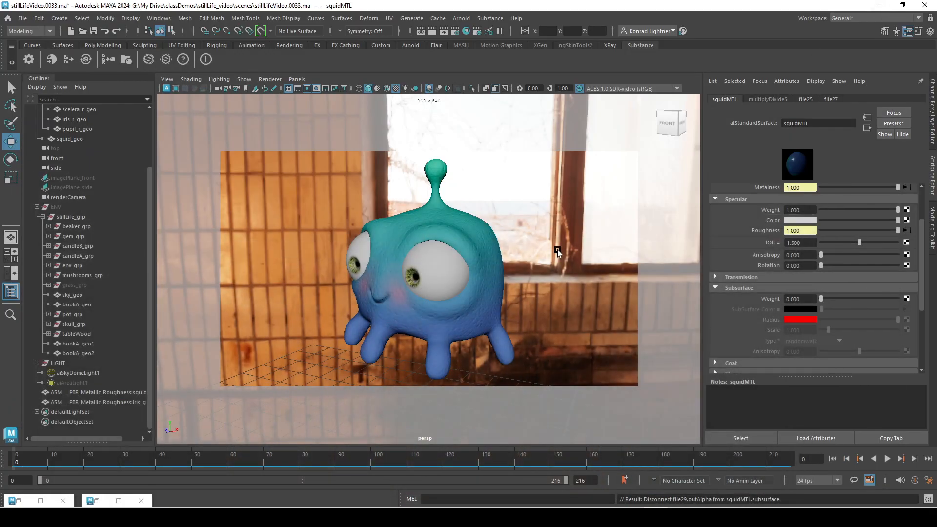
- Select the squid mesh and examine the base and specular attributes of its squidMTL material
{"action": "left_click", "coordinate": [479, 242]}
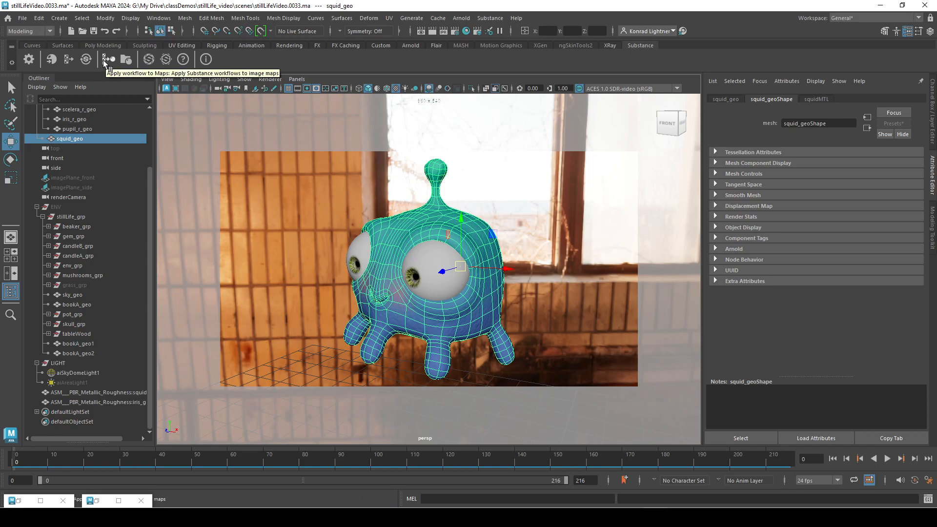
{"action": "left_click", "coordinate": [816, 99]}
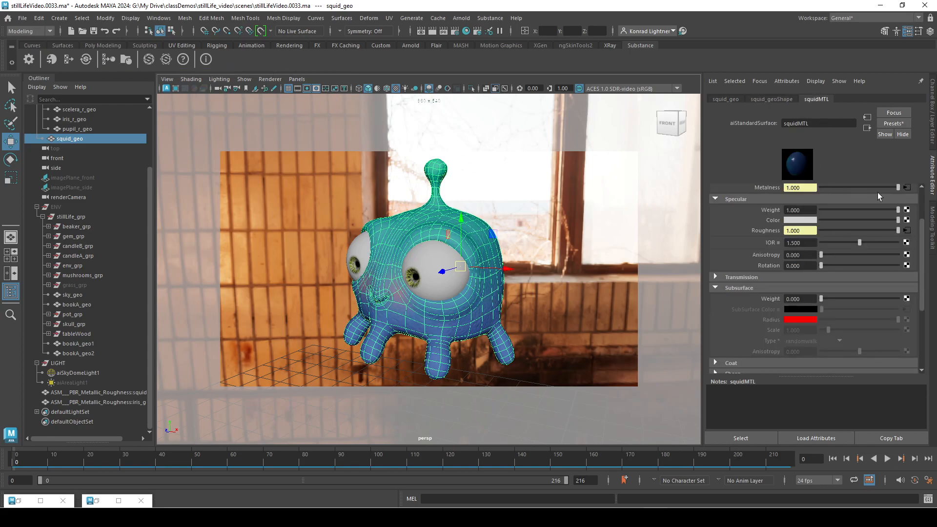
{"action": "scroll", "coordinate": [756, 266], "scroll_direction": "up", "scroll_amount": 3}
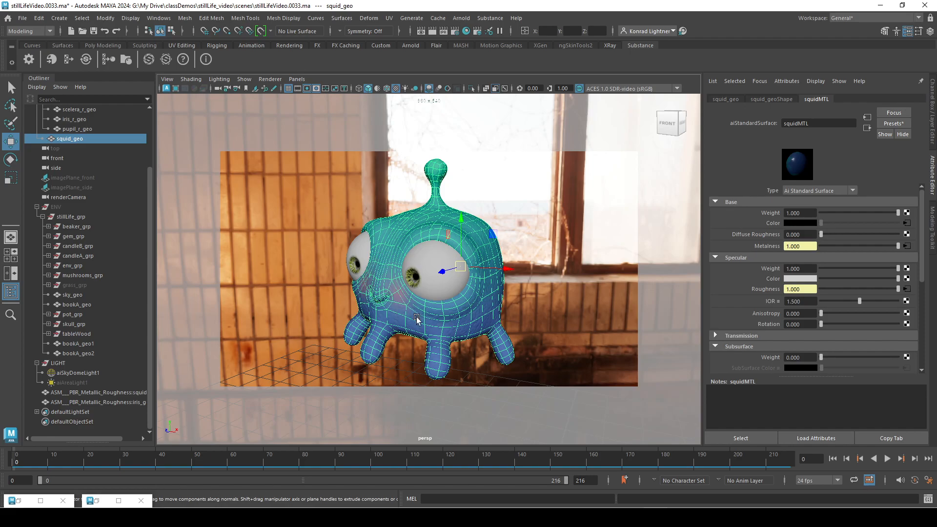
- Rotate the aiSkyDomeLight1 sky dome light to a Rotate Y of about -116.869
{"action": "left_click", "coordinate": [511, 227]}
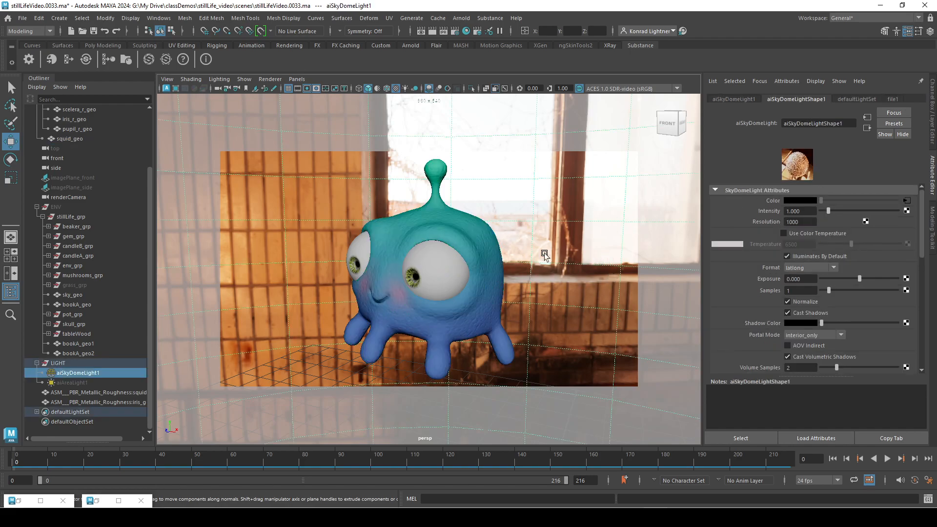
{"action": "key", "text": "ctrl+a"}
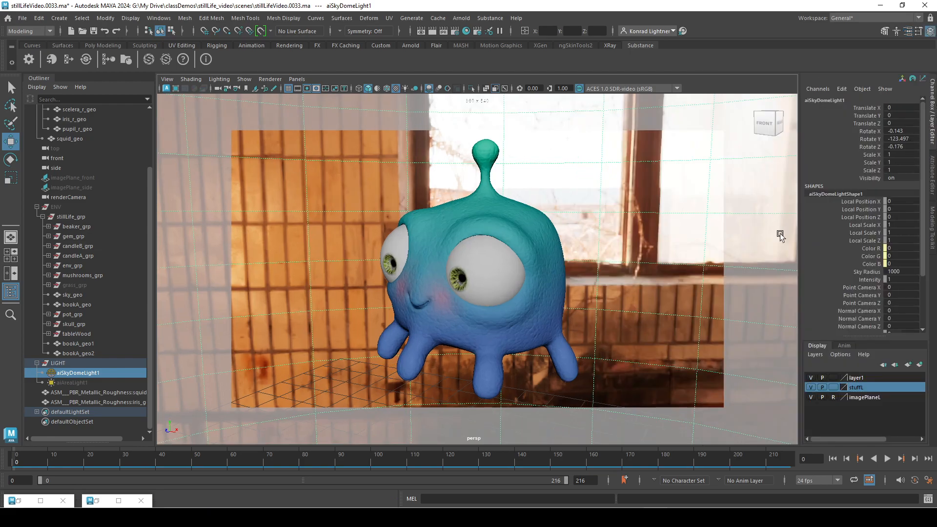
{"action": "key", "text": "e"}
{"action": "double_click", "coordinate": [893, 147]}
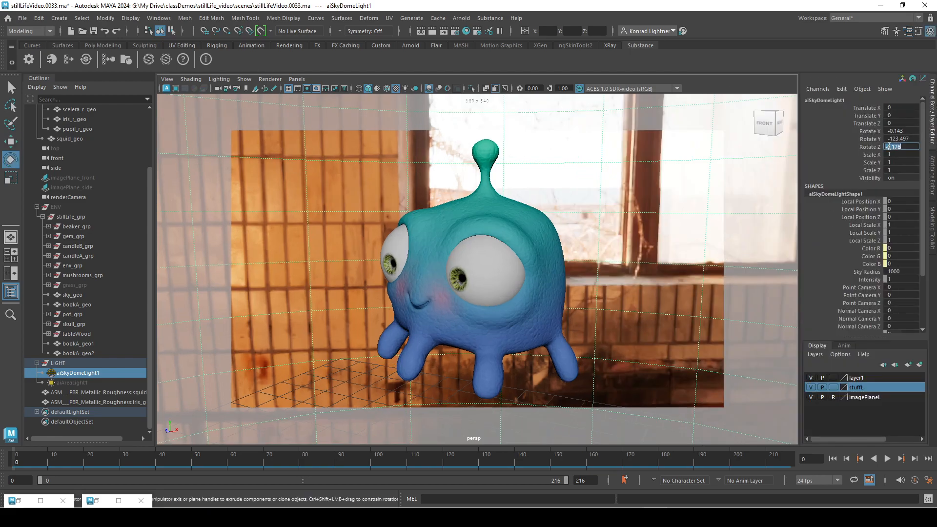
{"action": "left_click", "coordinate": [870, 139]}
{"action": "middle_click_drag", "start_coordinate": [683, 163], "coordinate": [561, 162]}
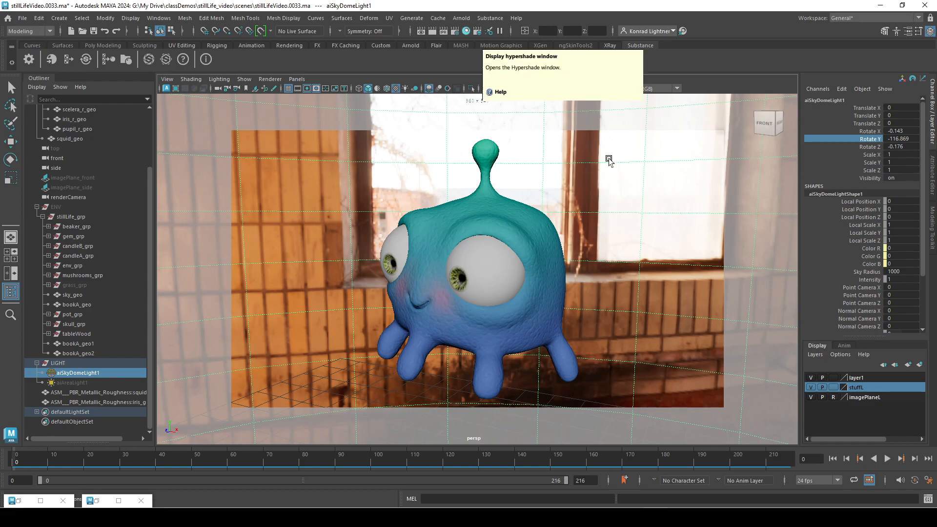
- Graph the squid mesh's material network in the Hypershade and select the squidMTL node
{"action": "left_click", "coordinate": [556, 241]}
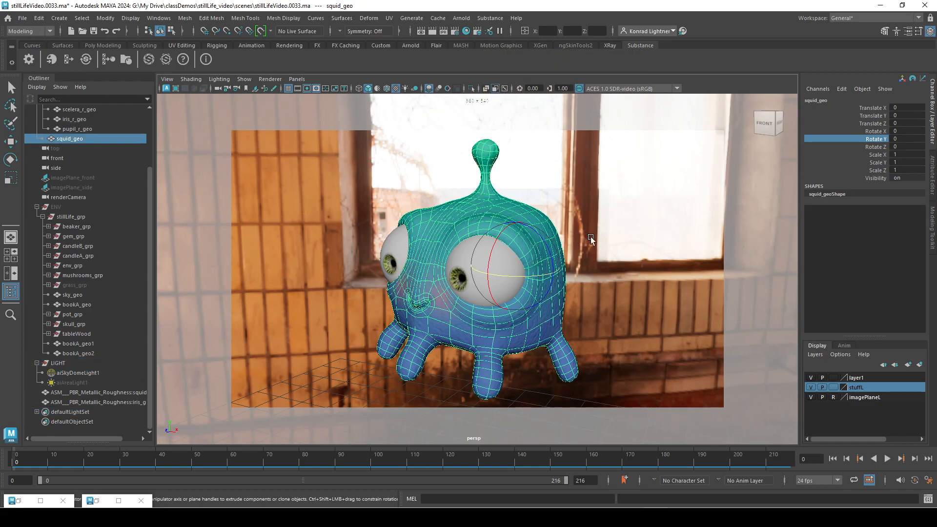
{"action": "left_click", "coordinate": [469, 31]}
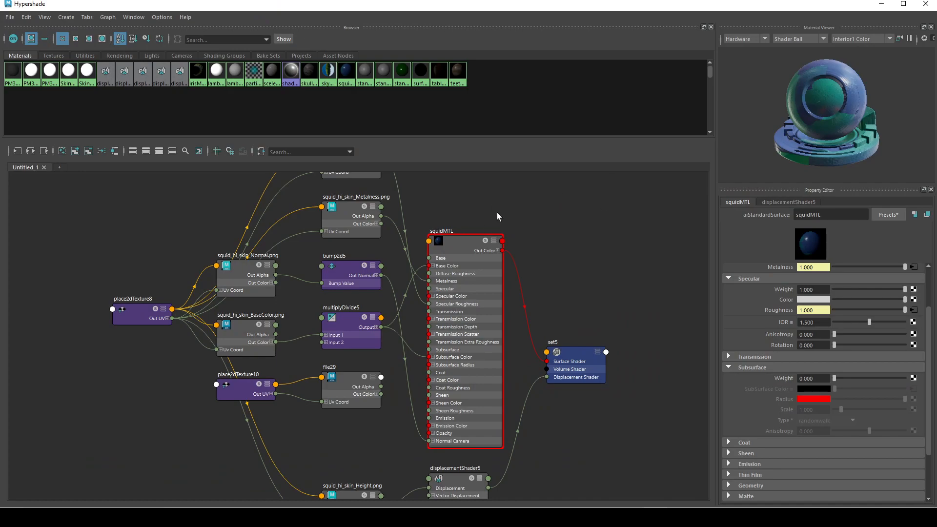
{"action": "right_click_drag", "start_coordinate": [566, 200], "coordinate": [568, 226]}
{"action": "left_click", "coordinate": [462, 211]}
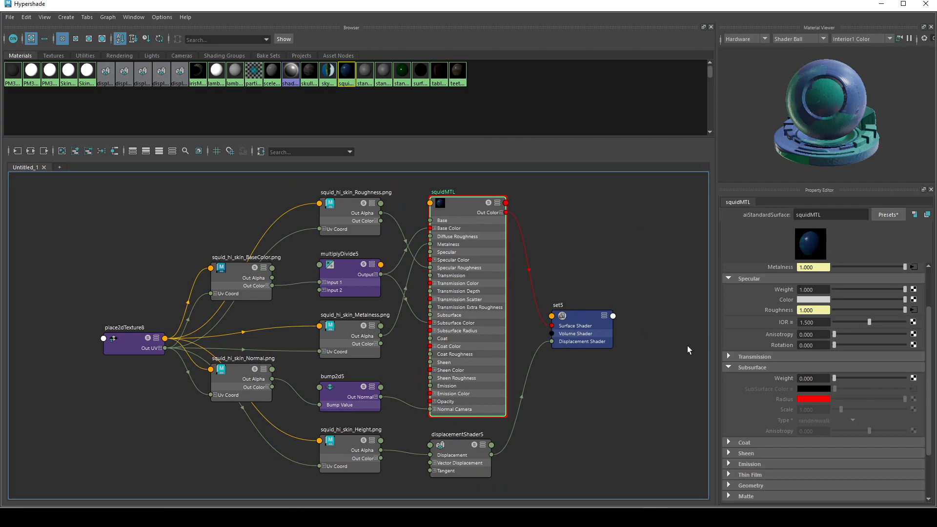
- Review the squidMTL shader's attributes and expand its Transmission section
{"action": "scroll", "coordinate": [851, 298], "scroll_direction": "up", "scroll_amount": 3}
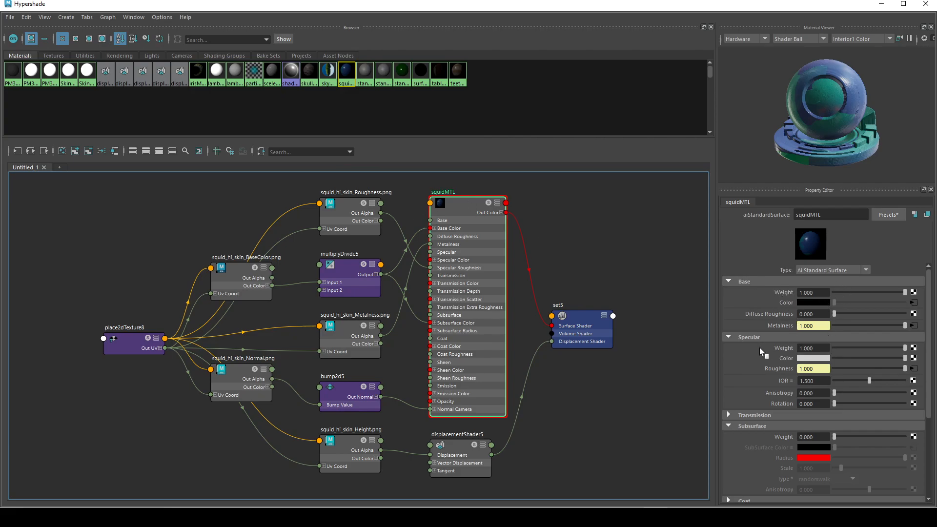
{"action": "scroll", "coordinate": [871, 379], "scroll_direction": "down", "scroll_amount": 3}
{"action": "left_click", "coordinate": [729, 357]}
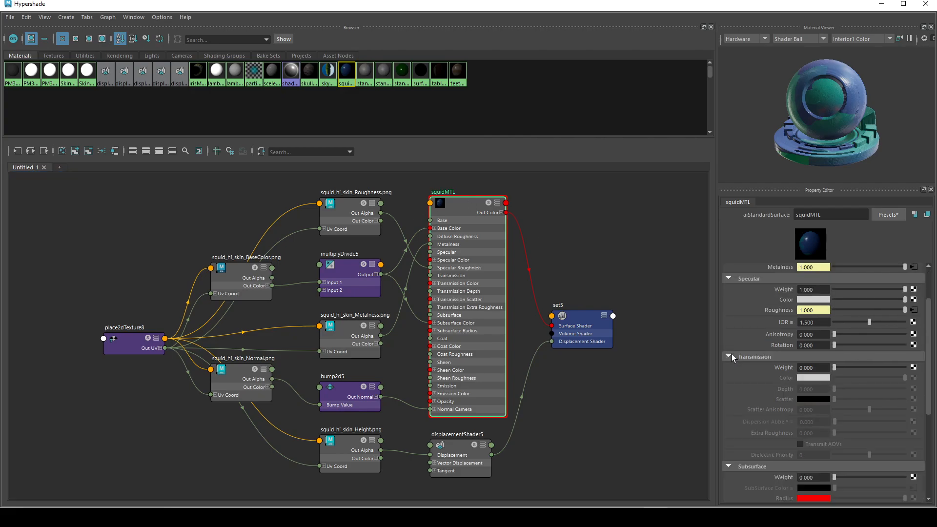
- Collapse squidMTL's Transmission section and set its Subsurface Weight to 1.000
{"action": "left_click", "coordinate": [729, 356]}
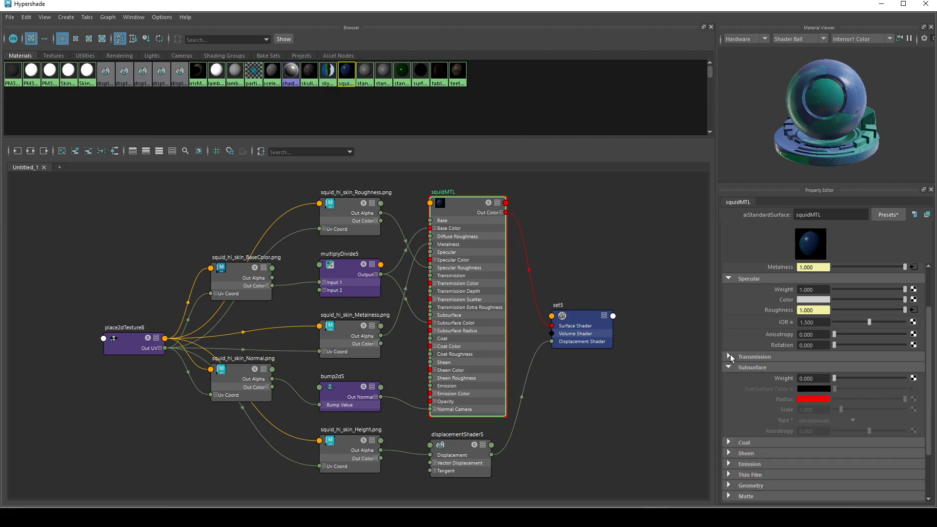
{"action": "scroll", "coordinate": [811, 367], "scroll_direction": "down", "scroll_amount": 2}
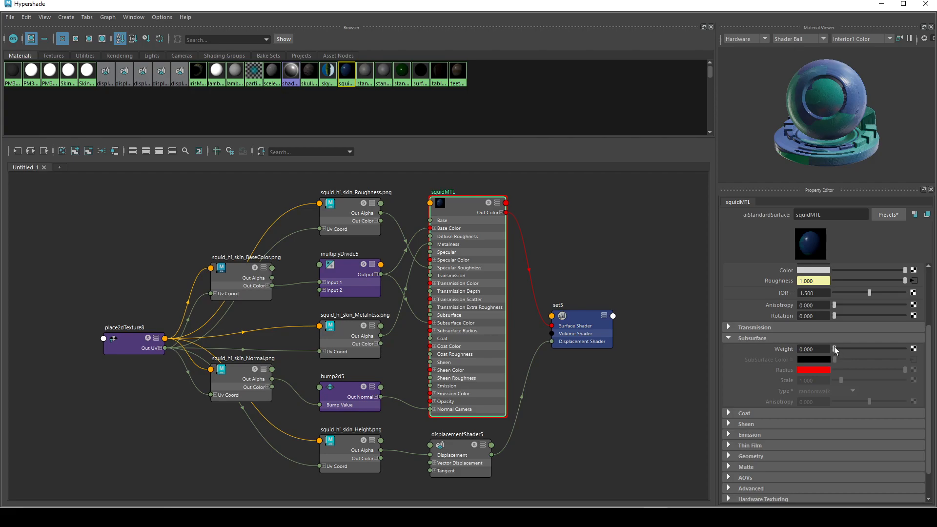
{"action": "left_click_drag", "start_coordinate": [834, 349], "coordinate": [905, 349]}
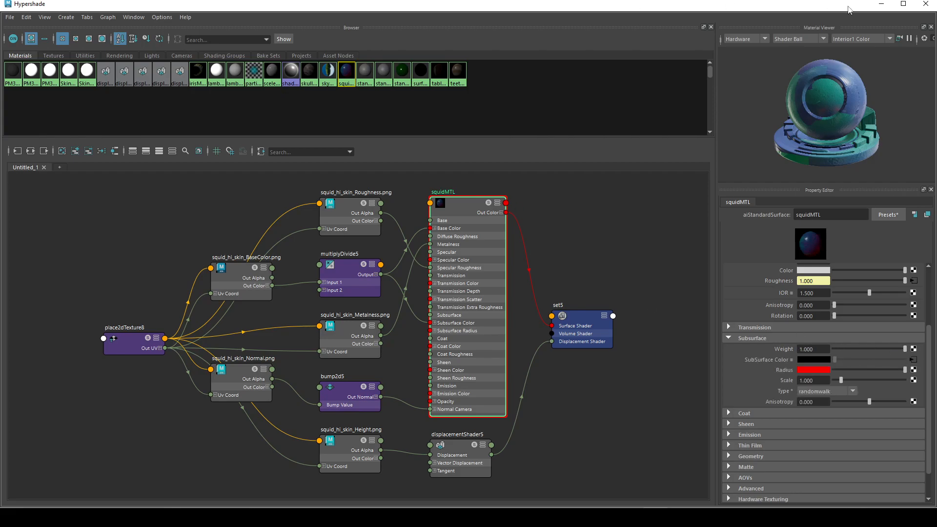
- View Snapshot_08 in the Arnold RenderView and compare it with the live render of the squid's full-strength subsurface scattering
{"action": "left_click", "coordinate": [881, 4]}
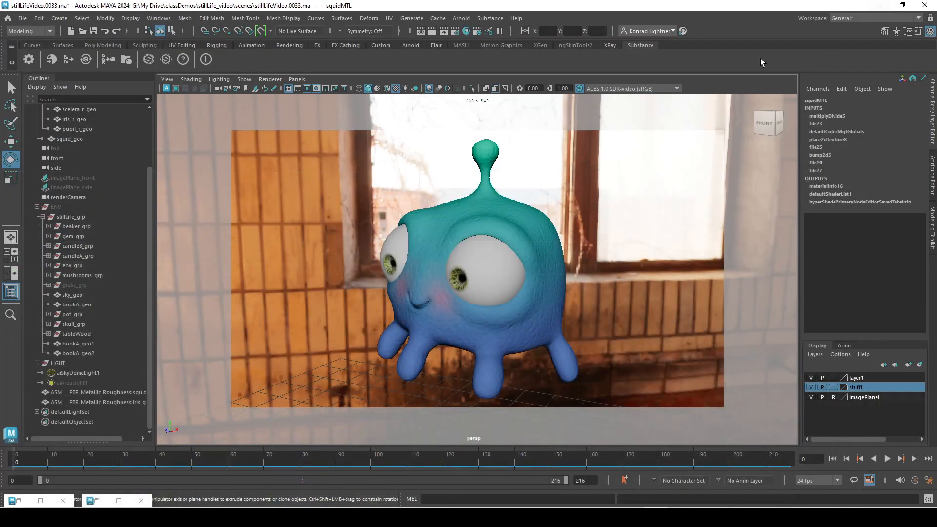
{"action": "left_click", "coordinate": [43, 500]}
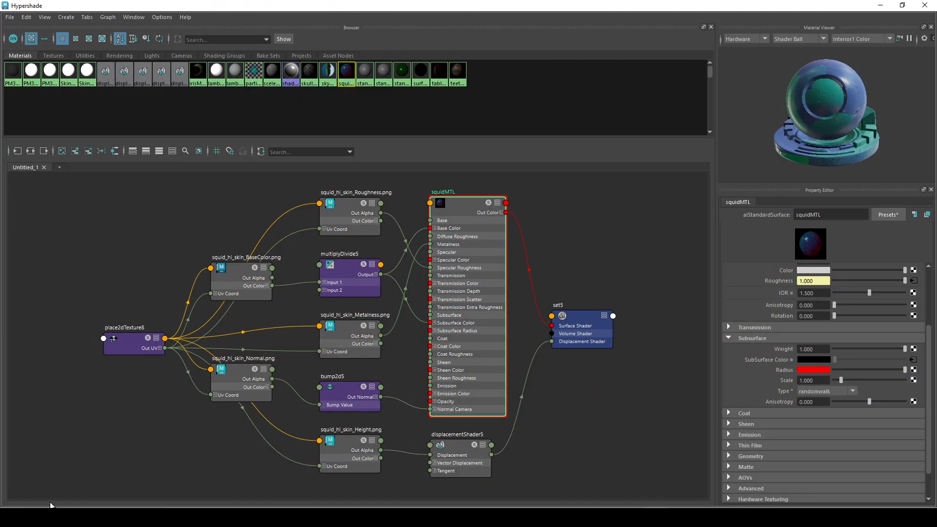
{"action": "left_click", "coordinate": [929, 4]}
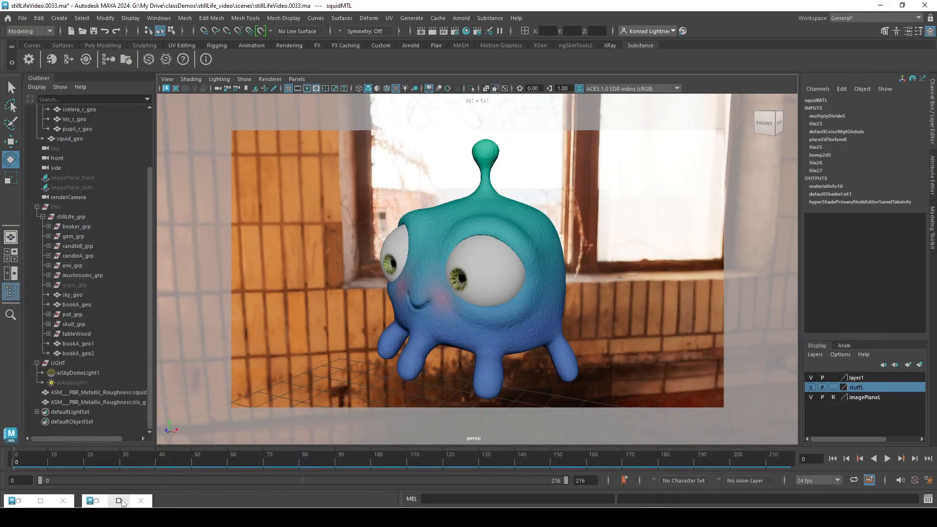
{"action": "left_click", "coordinate": [295, 497]}
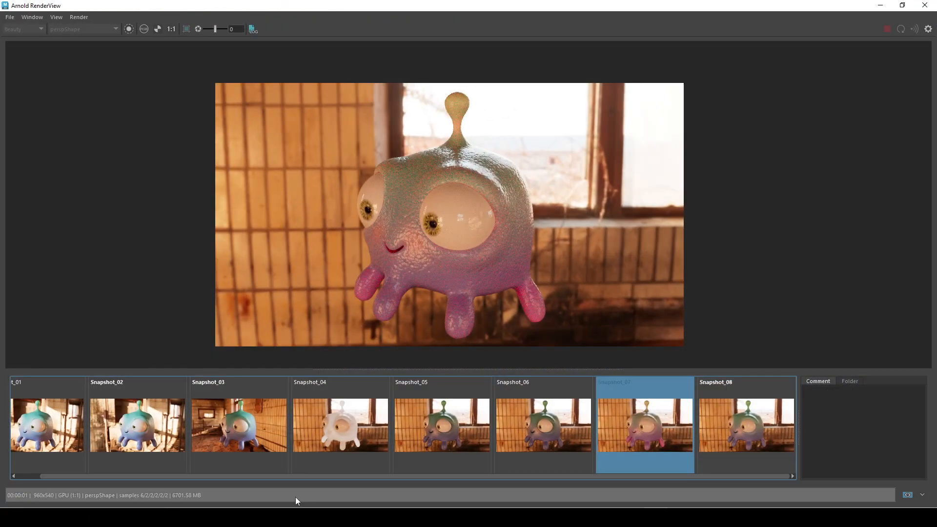
{"action": "left_click", "coordinate": [754, 440]}
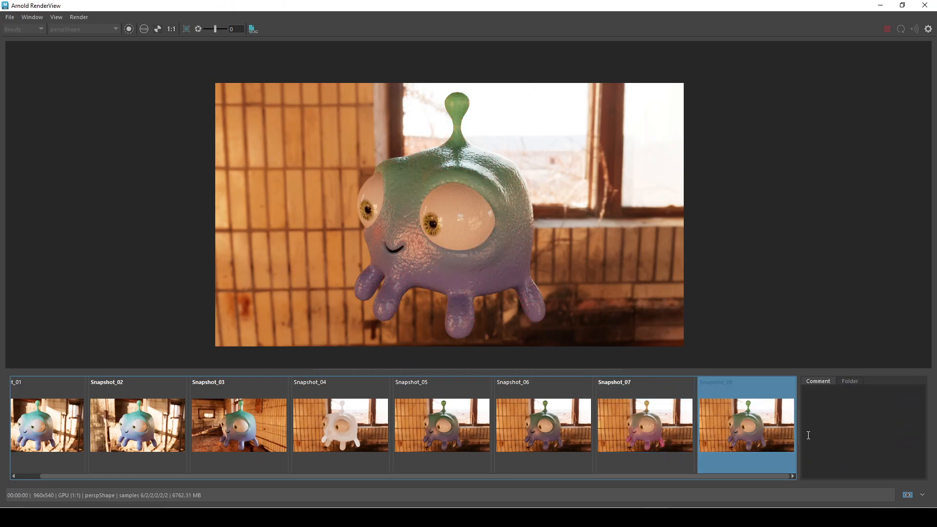
{"action": "left_click", "coordinate": [907, 495]}
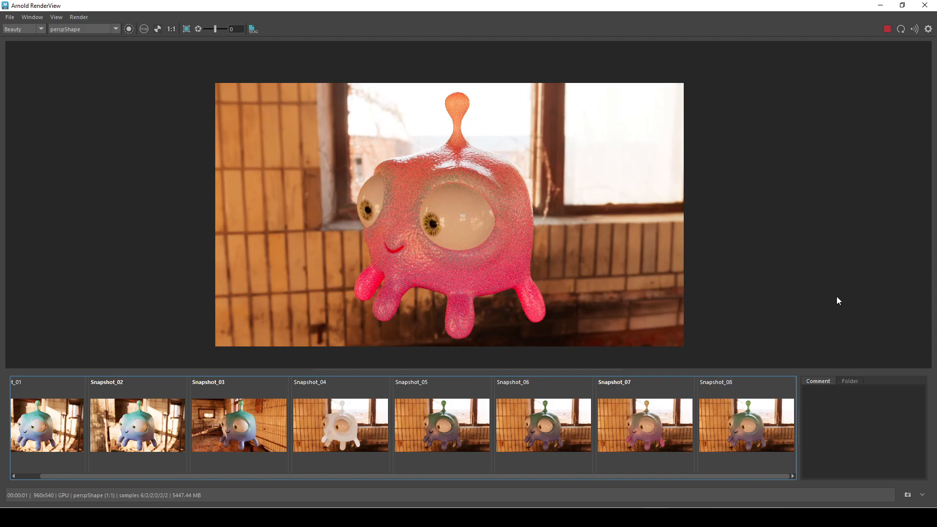
{"action": "left_click", "coordinate": [887, 25]}
{"action": "left_click", "coordinate": [912, 6]}
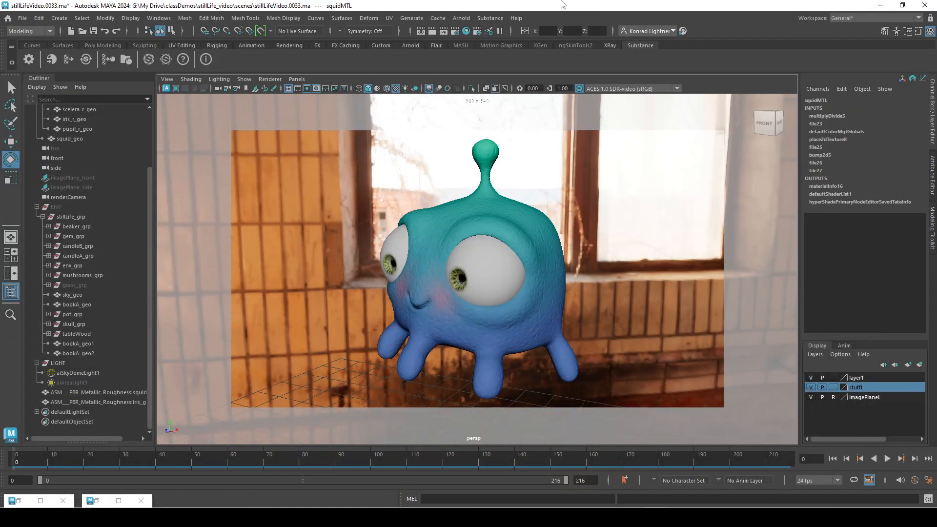
- Set squidMTL's Subsurface Radius to white, break the SubSurface Color connection, and set that color to white
{"action": "left_click", "coordinate": [464, 33]}
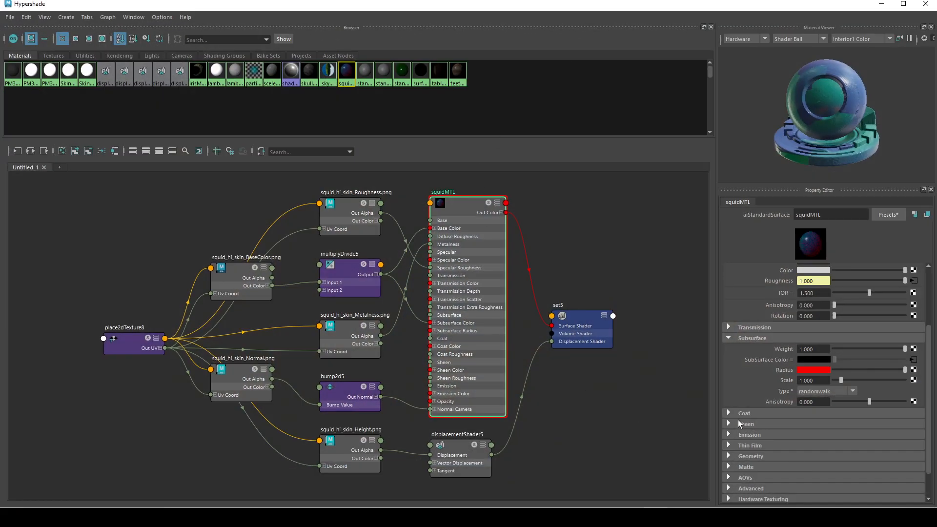
{"action": "left_click", "coordinate": [818, 370]}
{"action": "left_click_drag", "start_coordinate": [834, 412], "coordinate": [633, 414]}
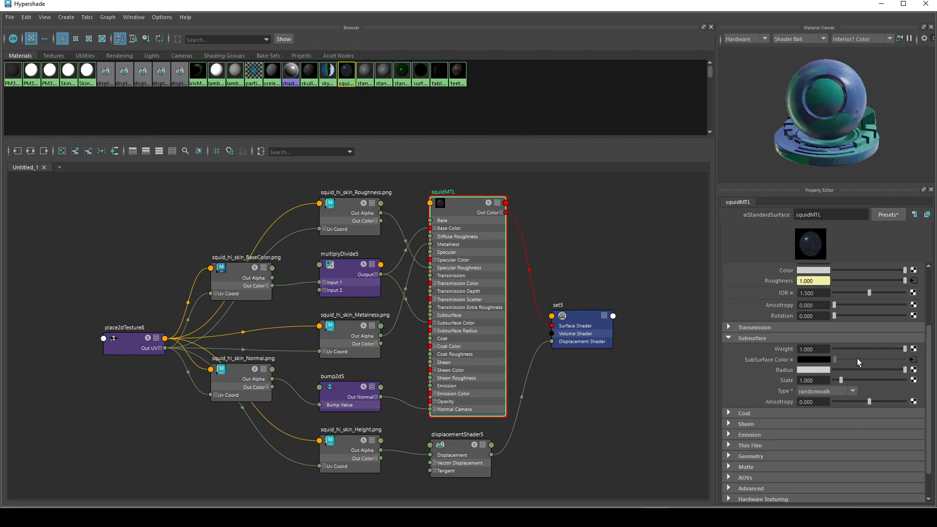
{"action": "right_click", "coordinate": [776, 360]}
{"action": "left_click", "coordinate": [815, 387]}
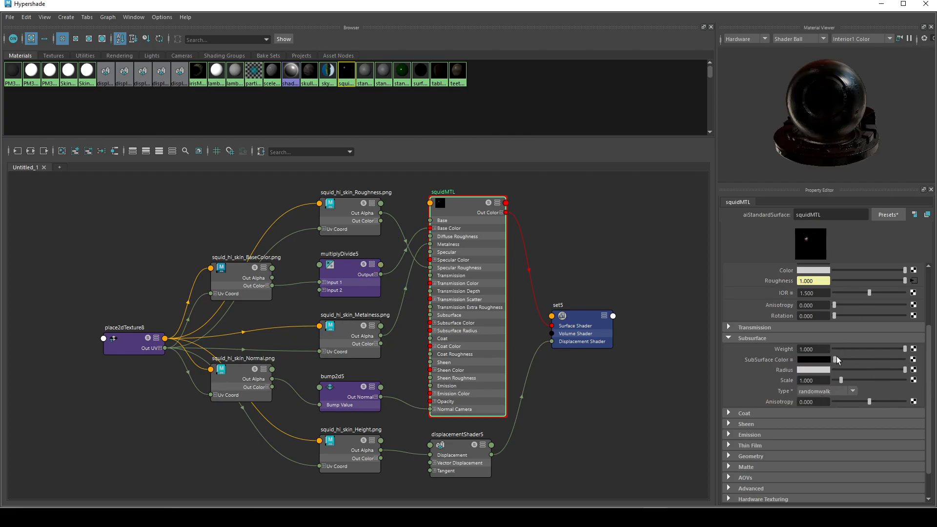
{"action": "left_click_drag", "start_coordinate": [834, 360], "coordinate": [904, 360]}
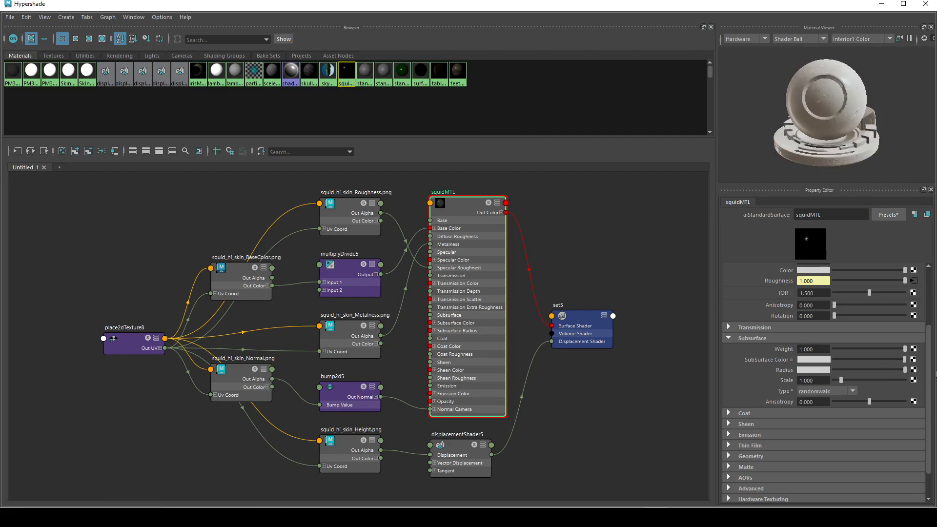
- Examine the live Arnold render of the squid with the white subsurface settings and stop it
{"action": "left_click", "coordinate": [882, 4]}
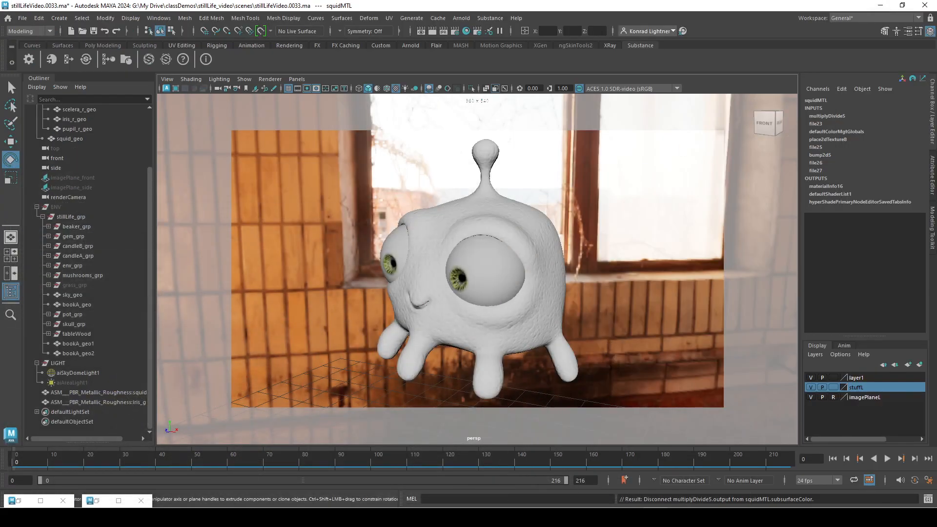
{"action": "left_click", "coordinate": [119, 501]}
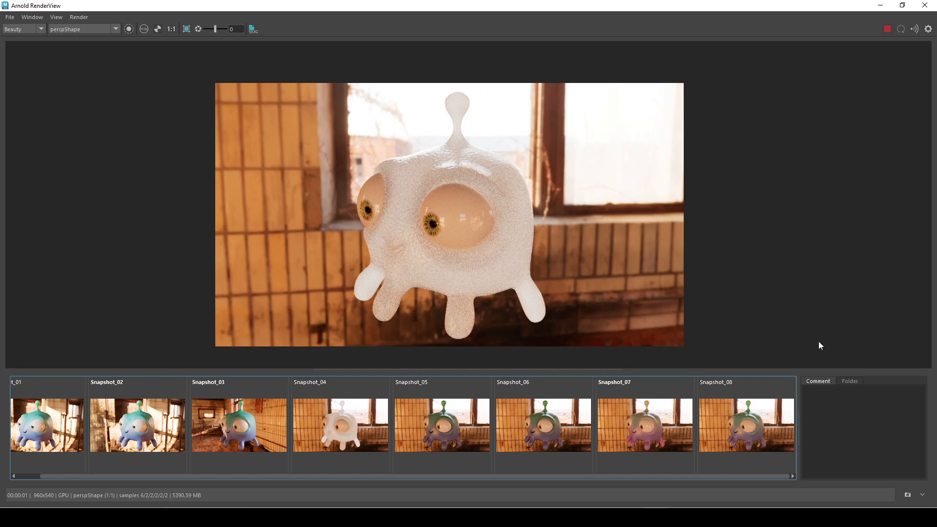
{"action": "left_click", "coordinate": [887, 29]}
{"action": "left_click", "coordinate": [880, 5]}
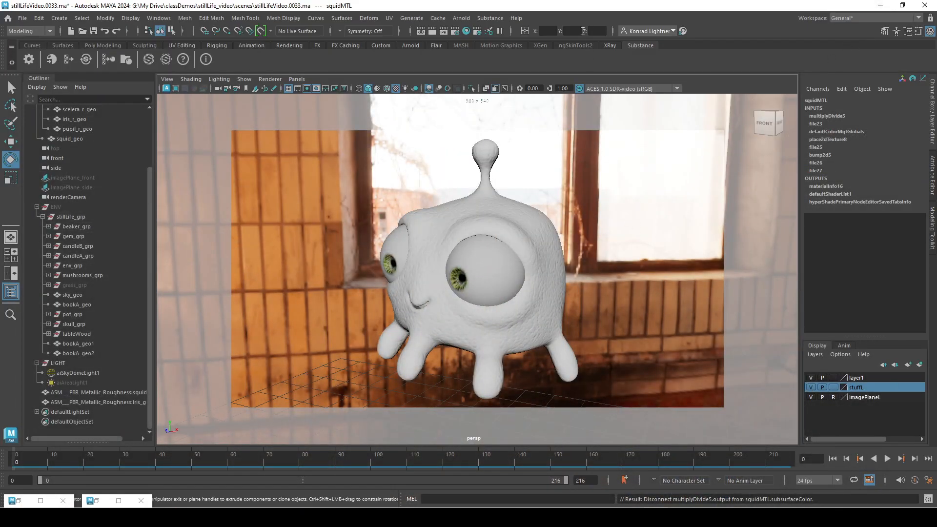
- Map squidMTL's Subsurface Weight with a File texture loading squid_hi_skin_sssMask.bmp, and enable its Alpha Is Luminance option
{"action": "left_click", "coordinate": [467, 31]}
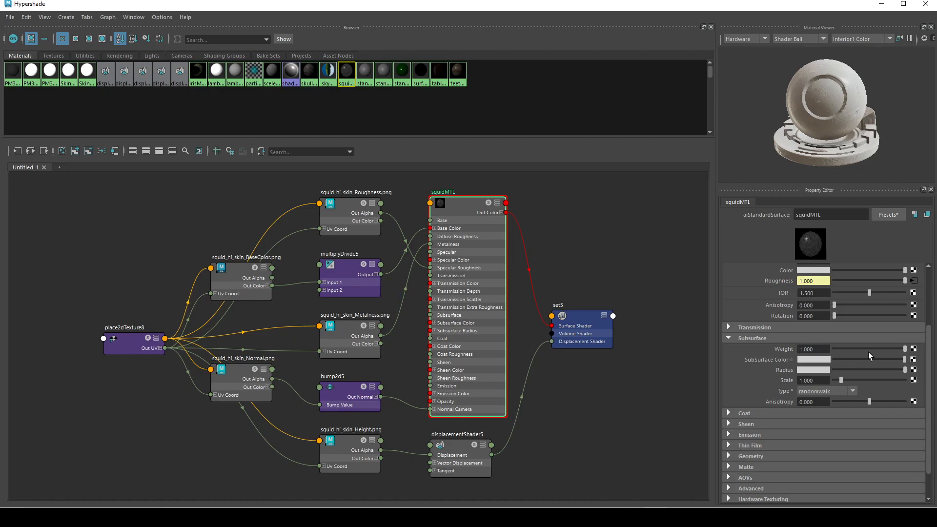
{"action": "left_click", "coordinate": [914, 350]}
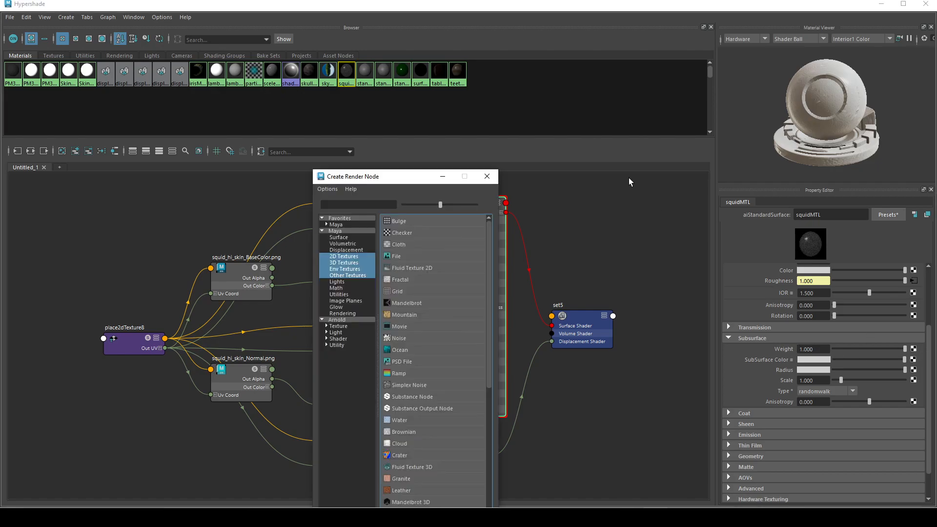
{"action": "left_click", "coordinate": [412, 255]}
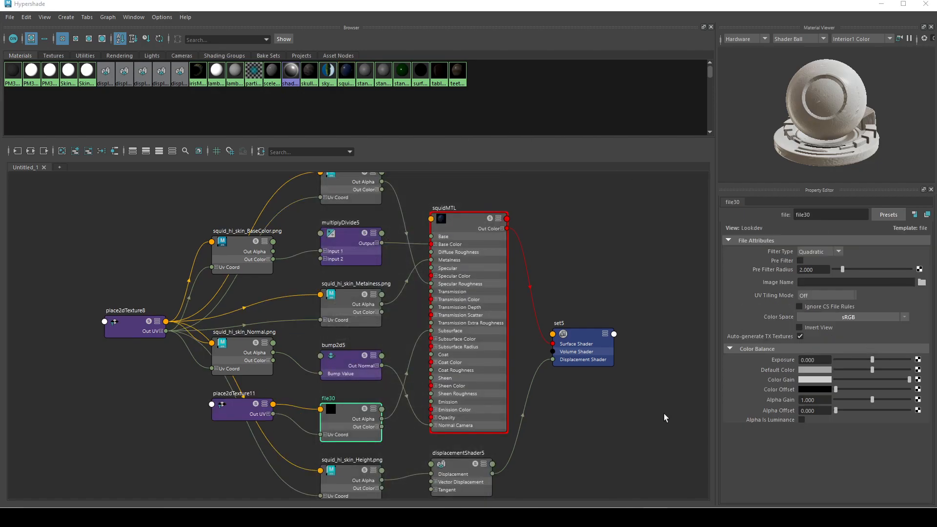
{"action": "left_click", "coordinate": [921, 282]}
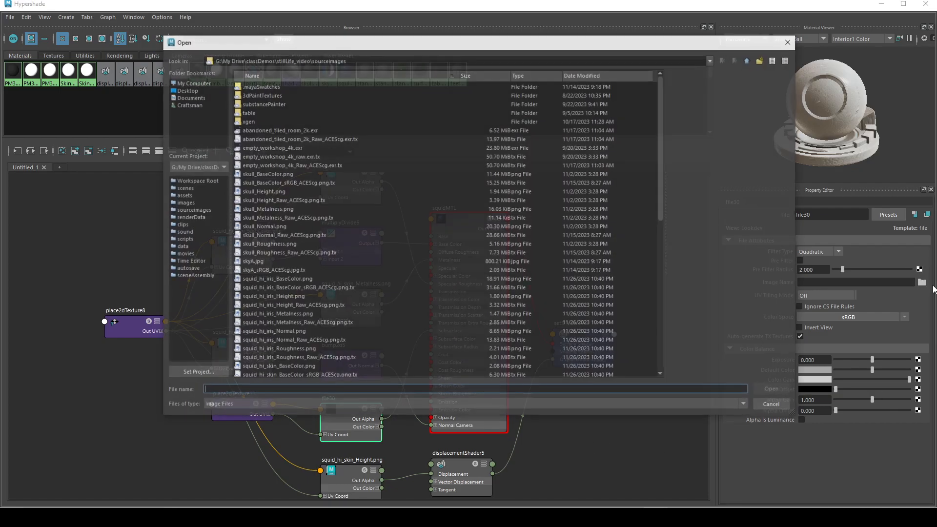
{"action": "scroll", "coordinate": [323, 221], "scroll_direction": "down", "scroll_amount": 5}
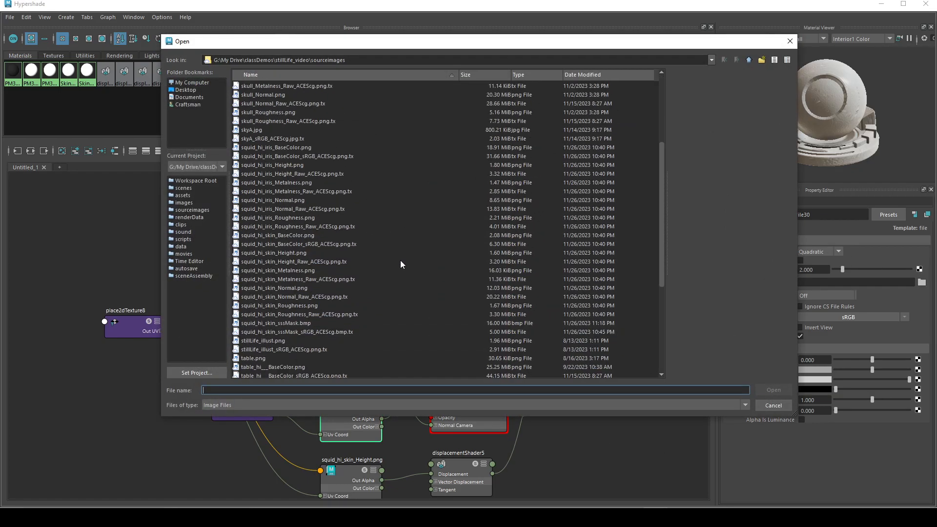
{"action": "left_click", "coordinate": [310, 324]}
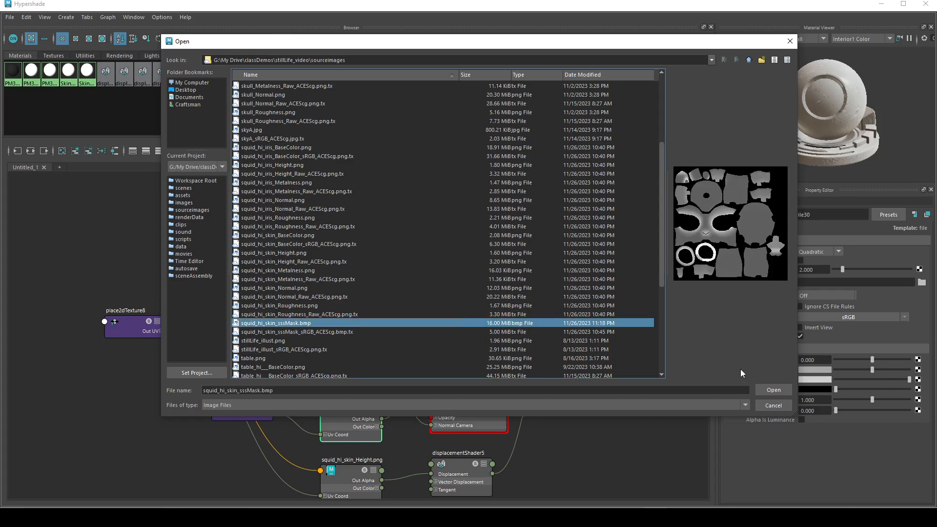
{"action": "left_click", "coordinate": [776, 390]}
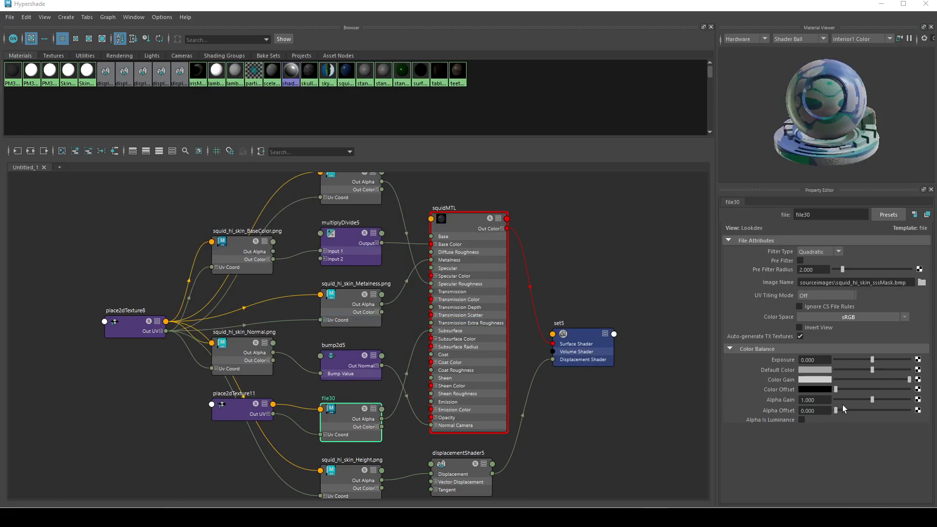
{"action": "left_click", "coordinate": [800, 420]}
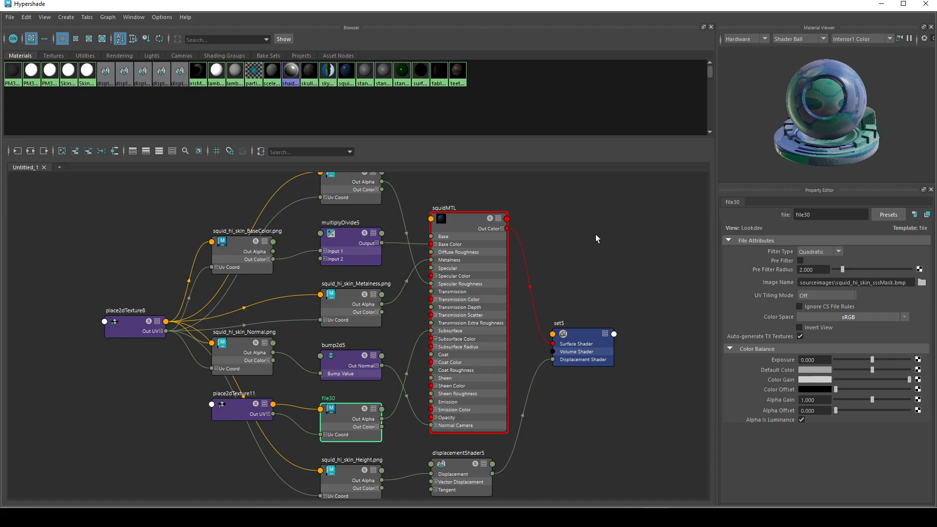
- Shift the base color and multiplyDivide5 nodes for clarity and connect multiplyDivide5's Output to squidMTL's Subsurface Color
{"action": "left_click", "coordinate": [467, 216]}
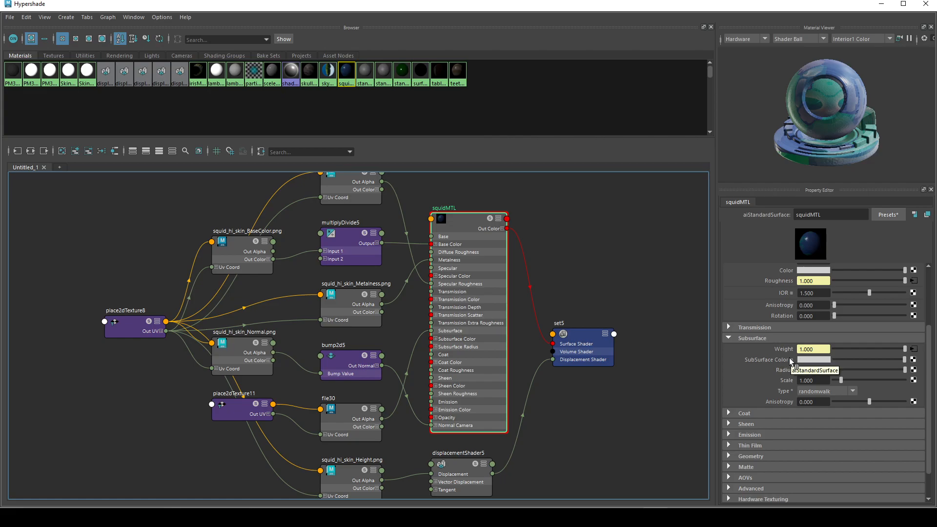
{"action": "left_click_drag", "start_coordinate": [241, 242], "coordinate": [208, 208]}
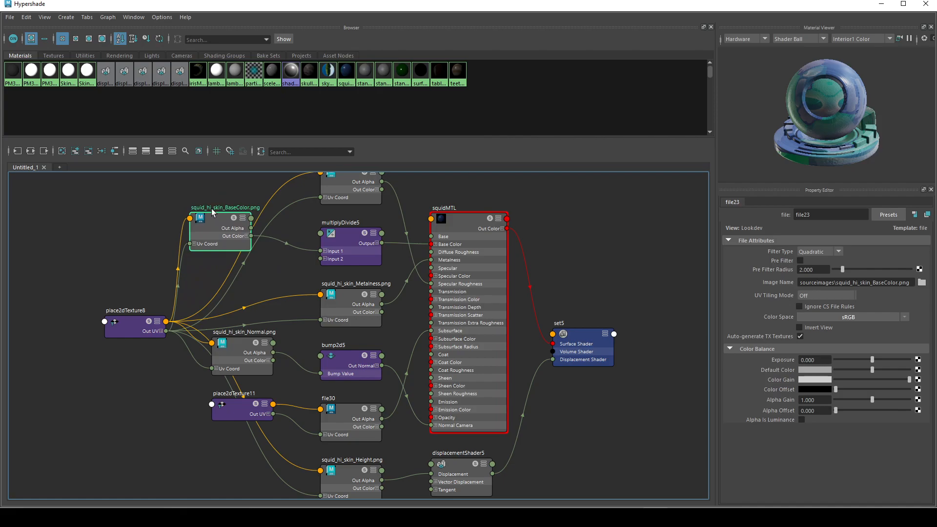
{"action": "mouse_move", "coordinate": [342, 237]}
{"action": "left_mouse_down"}
{"action": "mouse_move", "coordinate": [327, 235]}
{"action": "mouse_move", "coordinate": [337, 230]}
{"action": "left_mouse_up"}
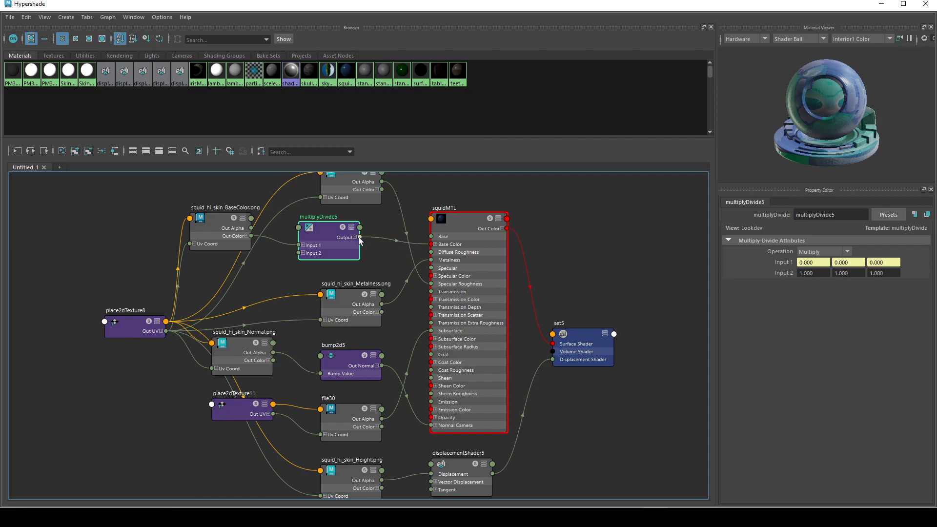
{"action": "left_click_drag", "start_coordinate": [398, 265], "coordinate": [432, 338]}
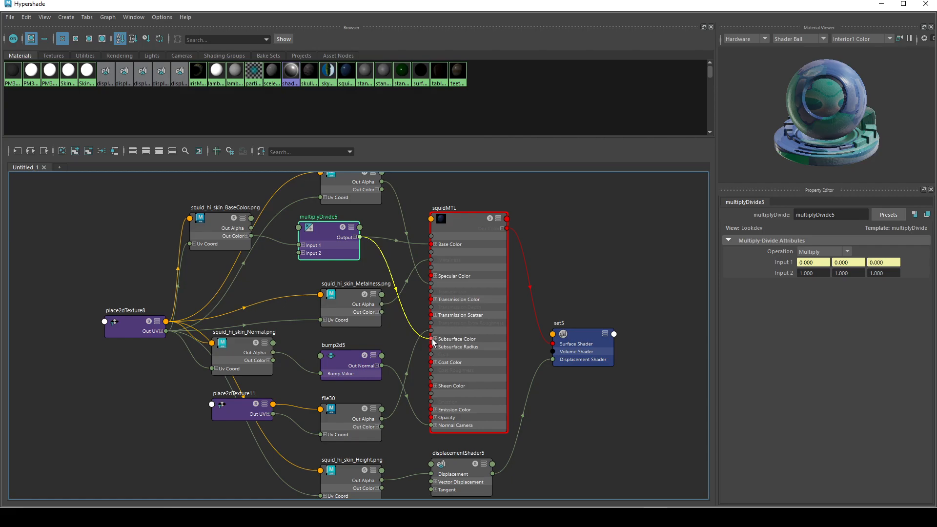
- Set squidMTL's Subsurface Radius color to red and nudge the multiplyDivide5 node closer to the shader
{"action": "left_click", "coordinate": [471, 219]}
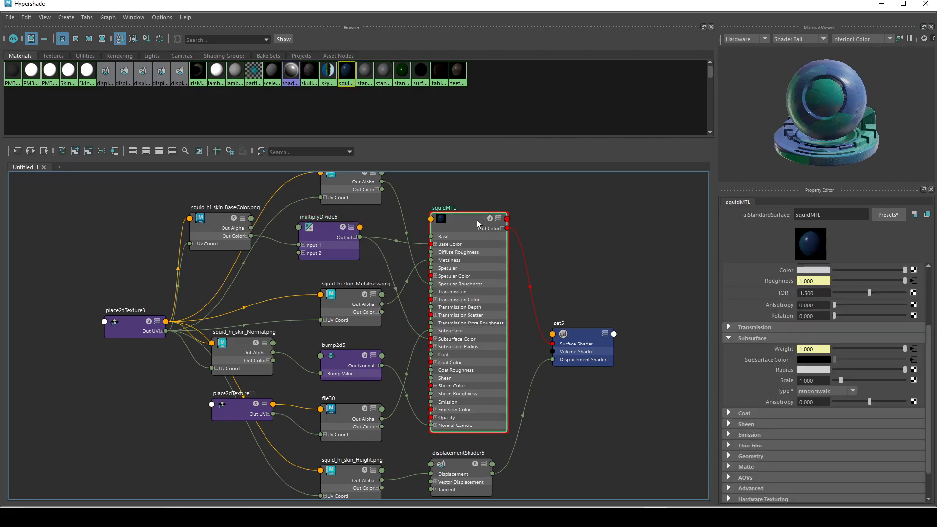
{"action": "left_click", "coordinate": [816, 370]}
{"action": "left_click", "coordinate": [761, 366]}
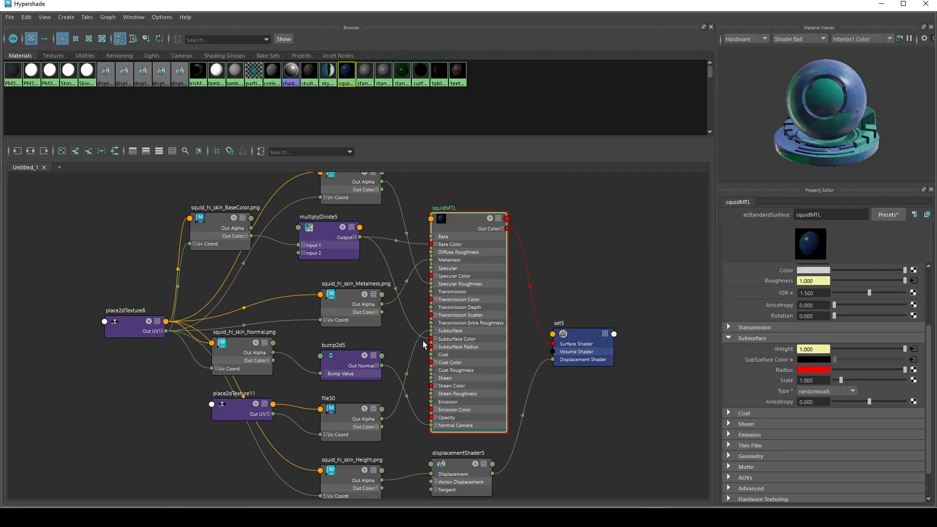
{"action": "left_click_drag", "start_coordinate": [332, 227], "coordinate": [348, 228]}
{"action": "left_click", "coordinate": [474, 224]}
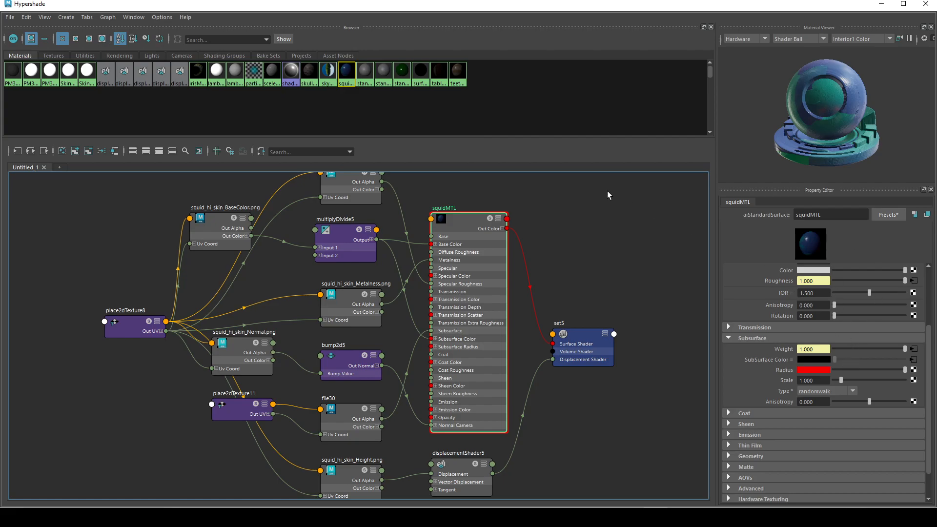
{"action": "scroll", "coordinate": [818, 341], "scroll_direction": "up", "scroll_amount": 3}
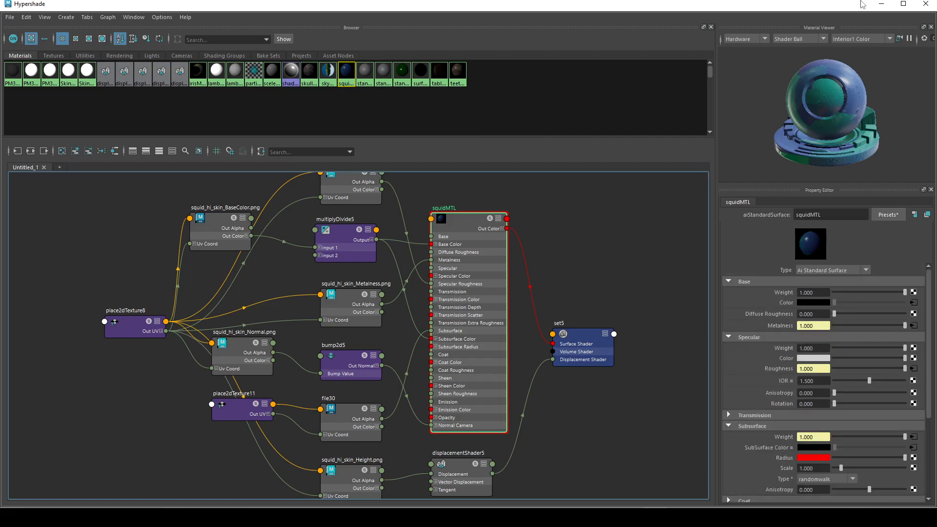
- Reopen the Arnold RenderView and restart the render to check the squid with the masked subsurface scattering
{"action": "left_click", "coordinate": [881, 5]}
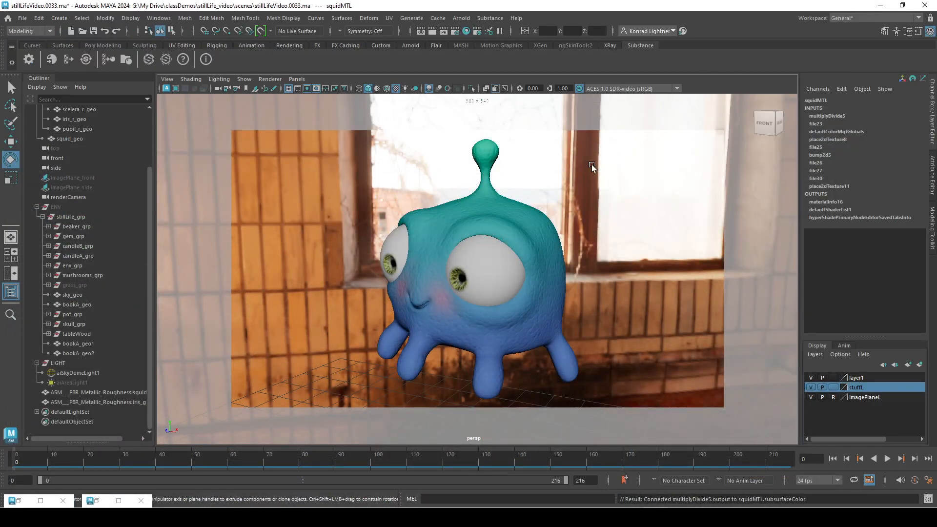
{"action": "left_click", "coordinate": [461, 17]}
{"action": "left_click", "coordinate": [471, 38]}
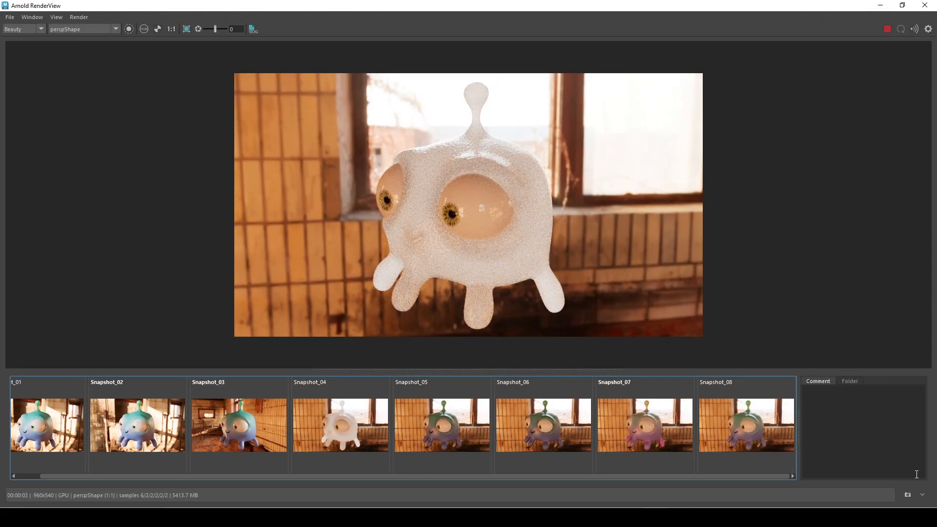
{"action": "left_click", "coordinate": [925, 5]}
{"action": "left_click", "coordinate": [461, 18]}
{"action": "left_click", "coordinate": [502, 47]}
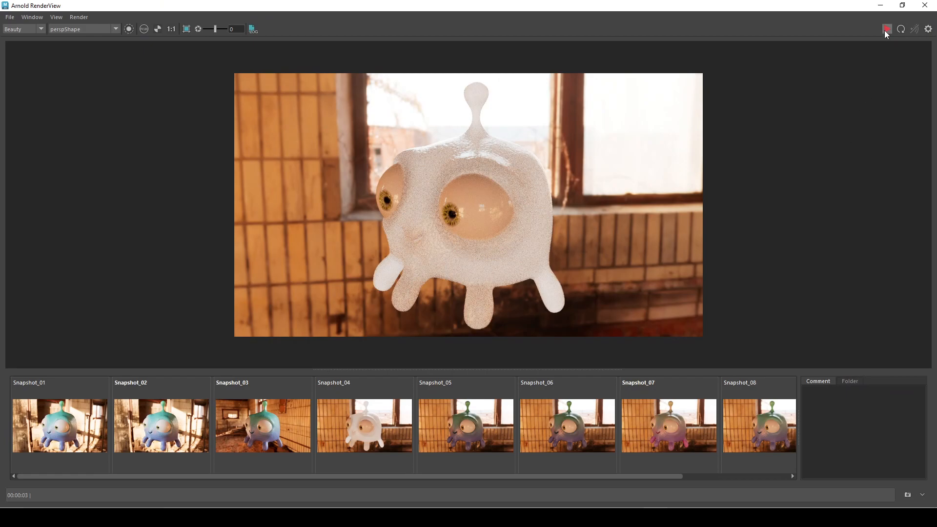
{"action": "left_click", "coordinate": [886, 29]}
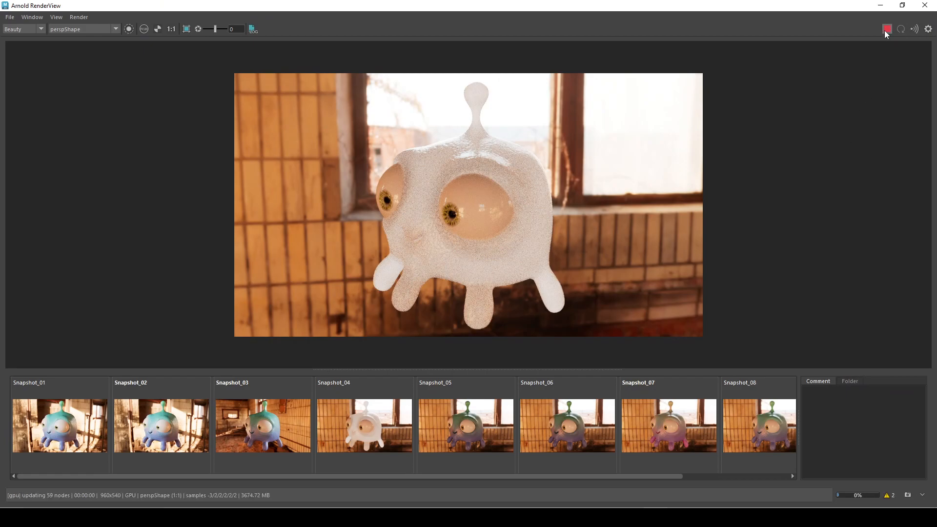